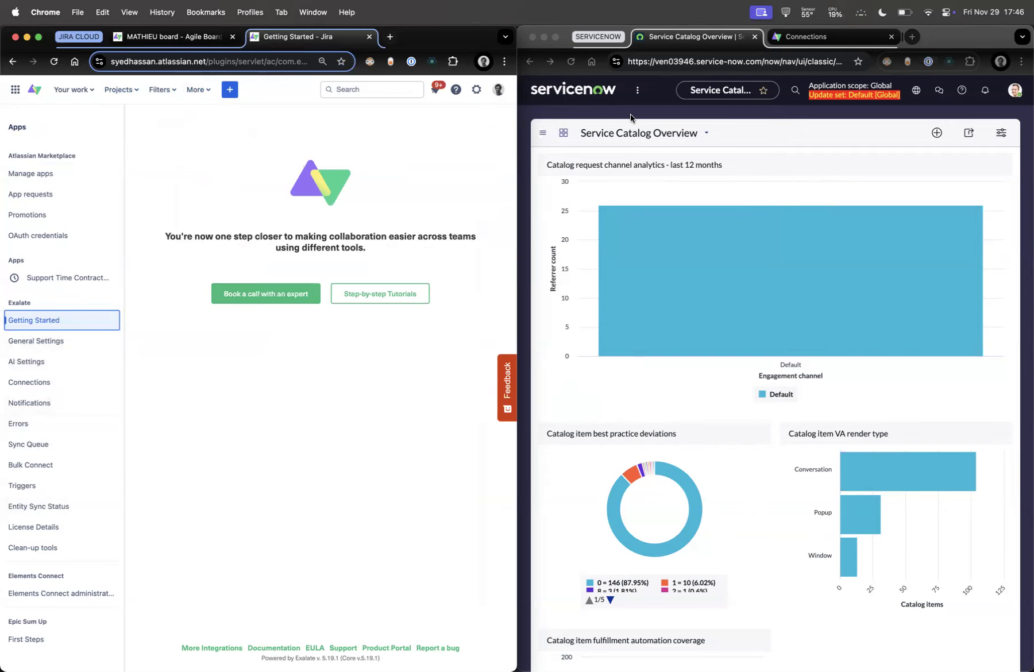
Filter the ServiceNow All menu for 'exalate' and open the Exalate Bridge Console
left_click(637, 90)
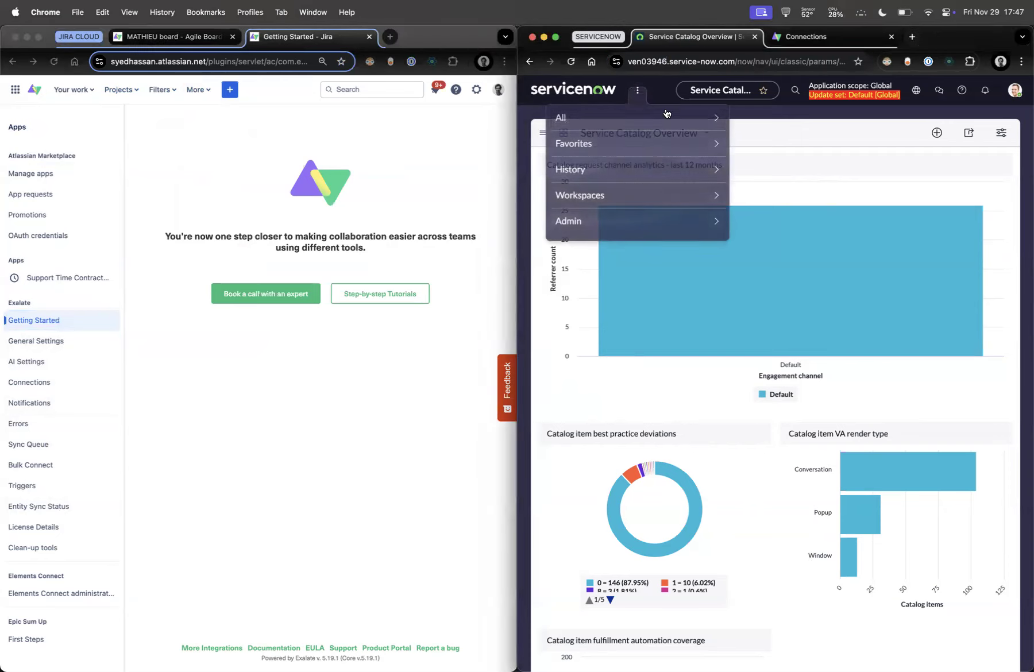
type("exalate")
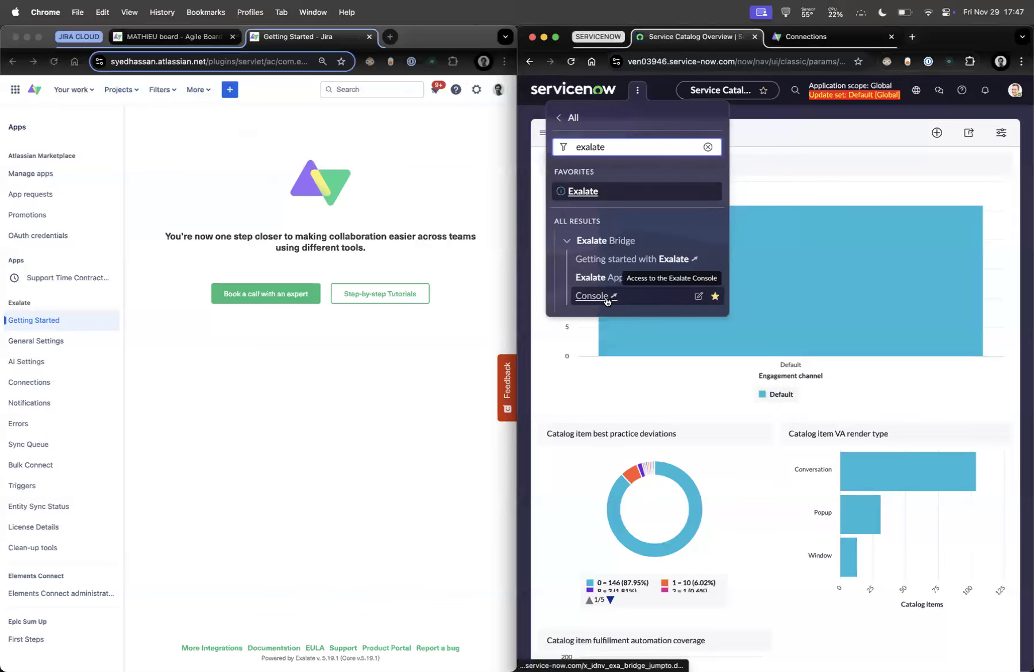
left_click(607, 302)
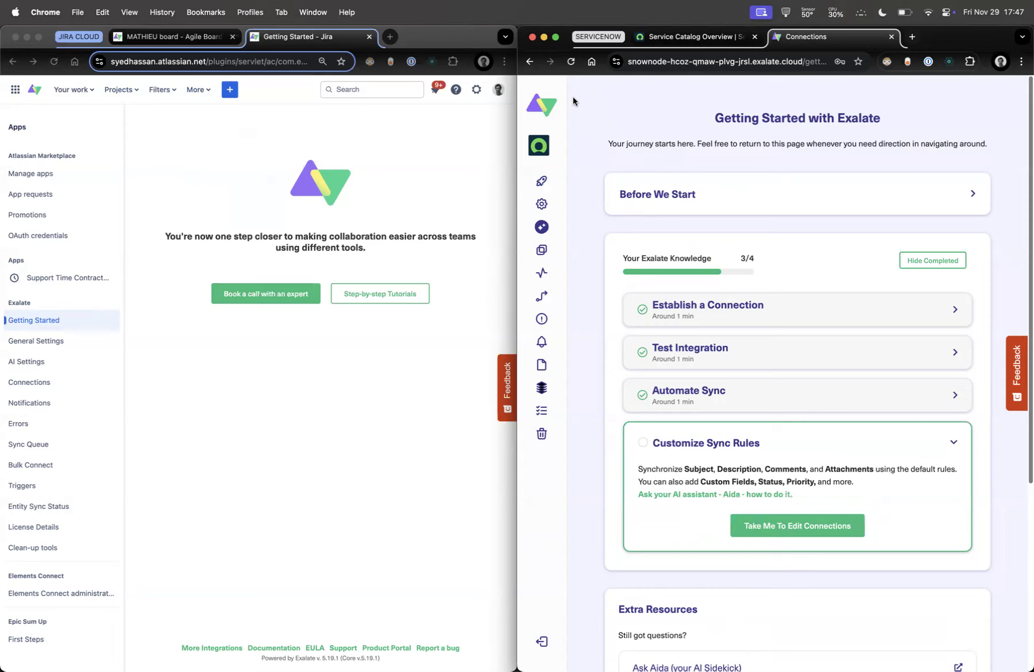
Start a new Jira connection to the copied ServiceNow URL using the Script configuration type
left_click(19, 383)
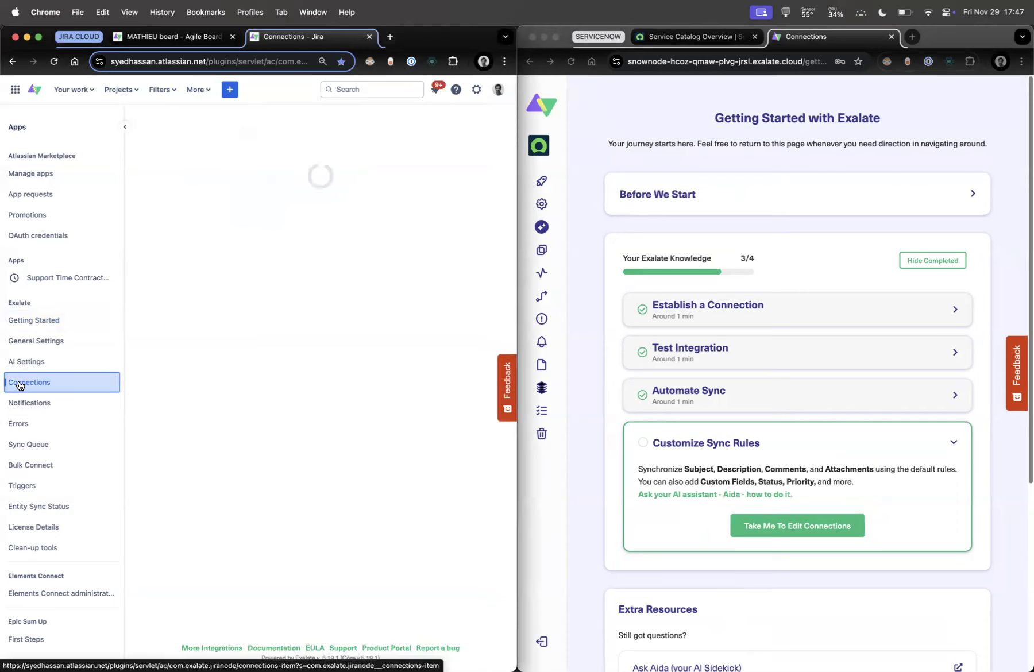
left_click(300, 170)
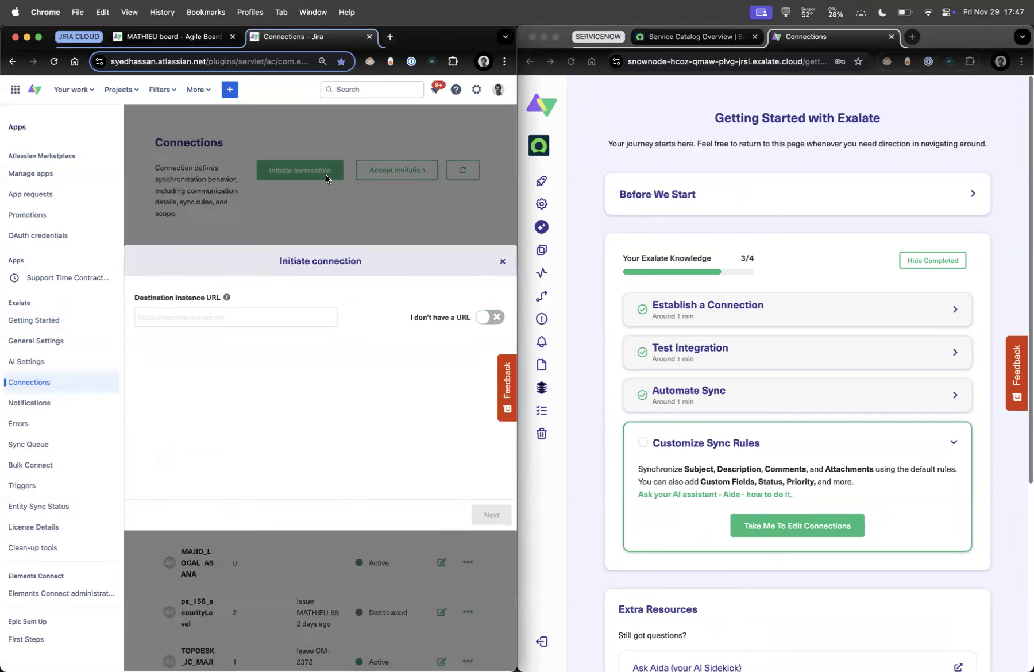
left_click(730, 62)
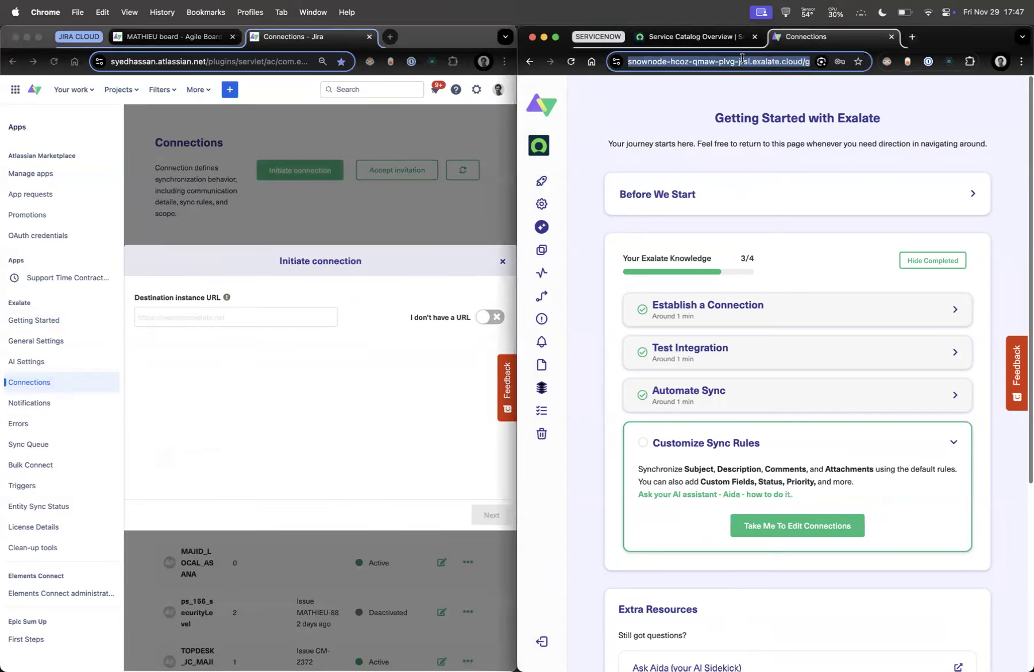
key("super+Right")
key("super+a")
key("super+c")
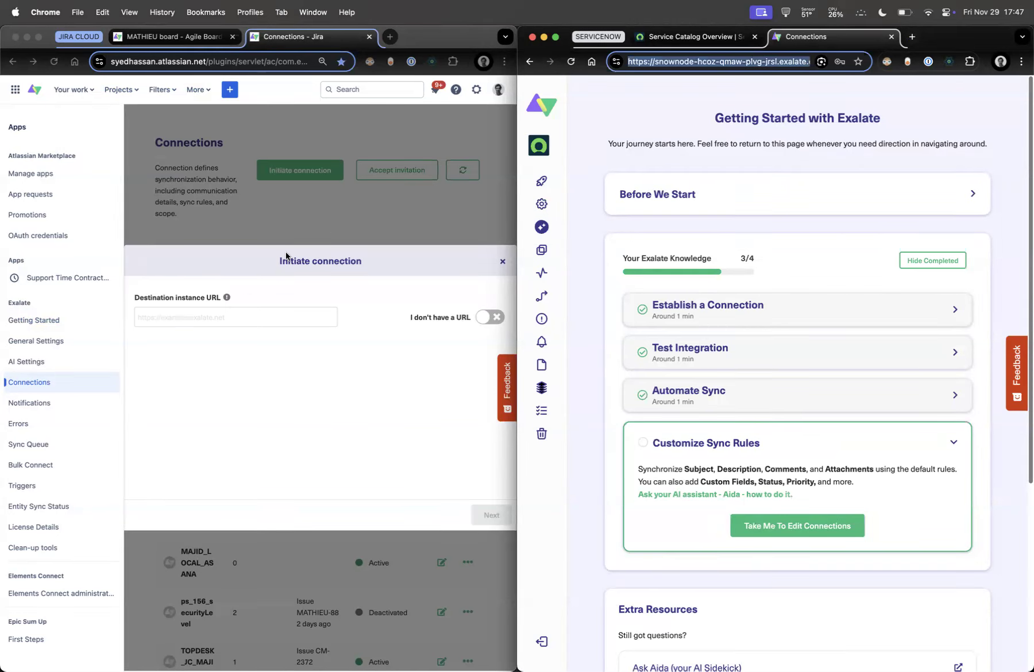
left_click(213, 317)
key("super+v")
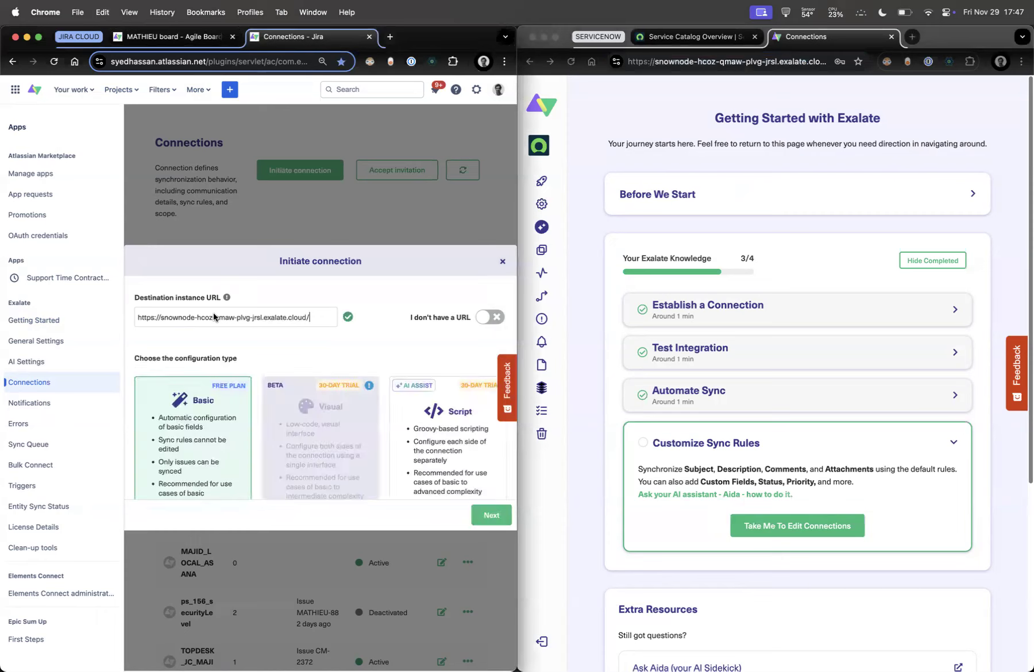
left_click(442, 437)
left_click(483, 513)
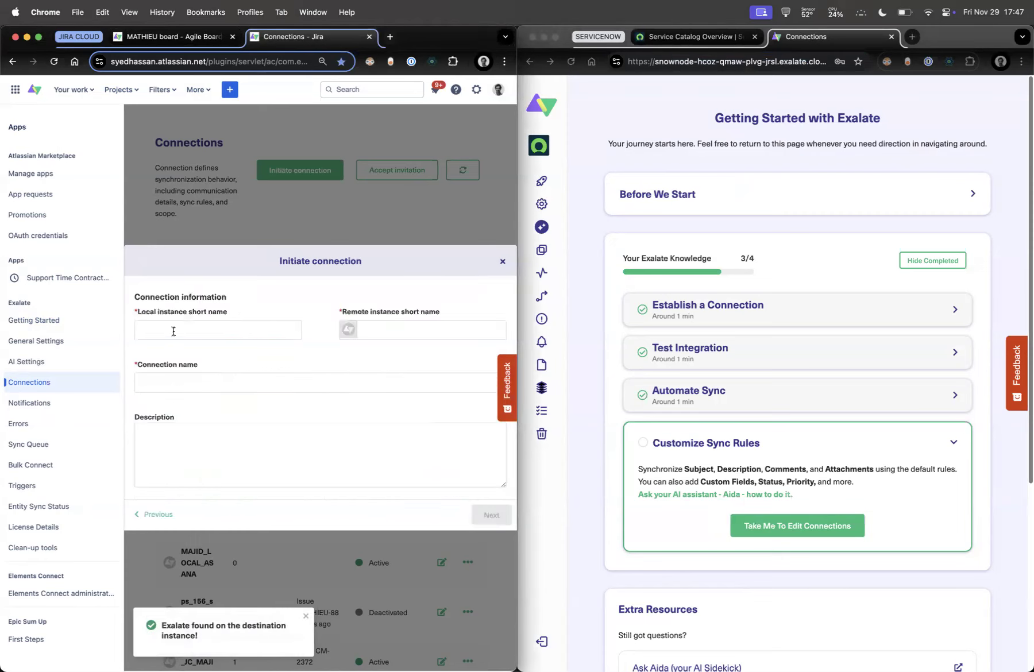
Fill the local and remote short names with the Jira site and ServiceNow instance names
double_click(155, 61)
key("super+c")
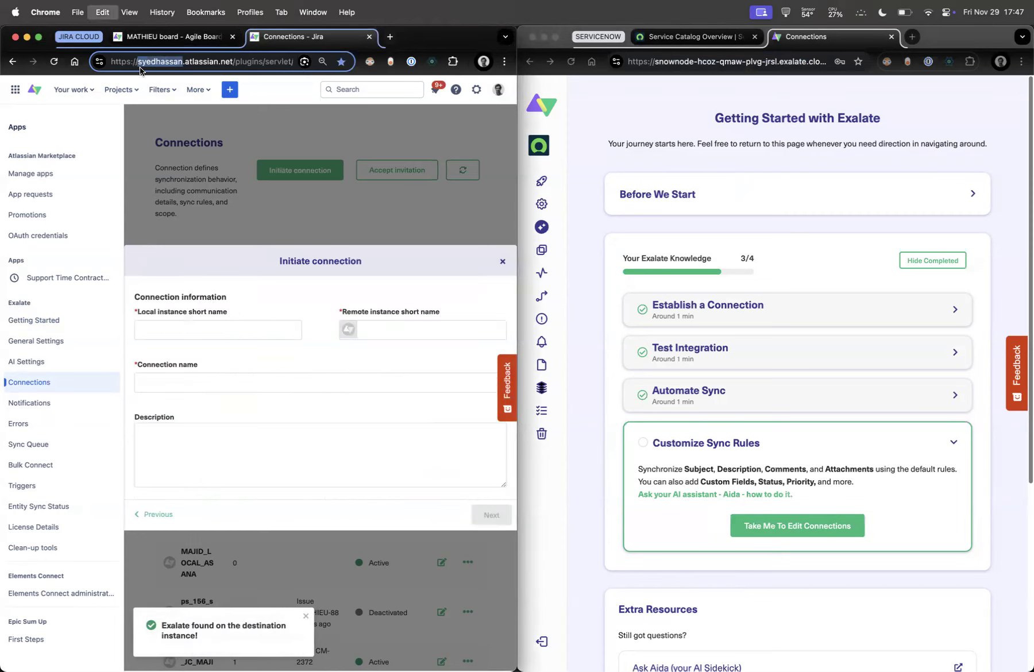
left_click(175, 329)
key("super+v")
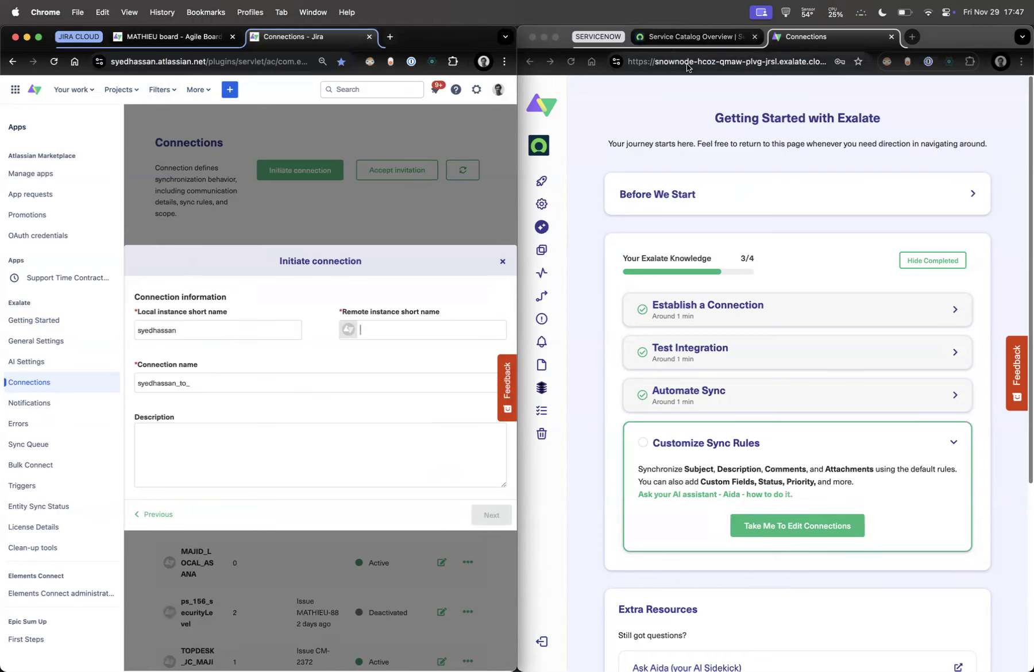
left_click(718, 37)
double_click(673, 61)
left_click(396, 332)
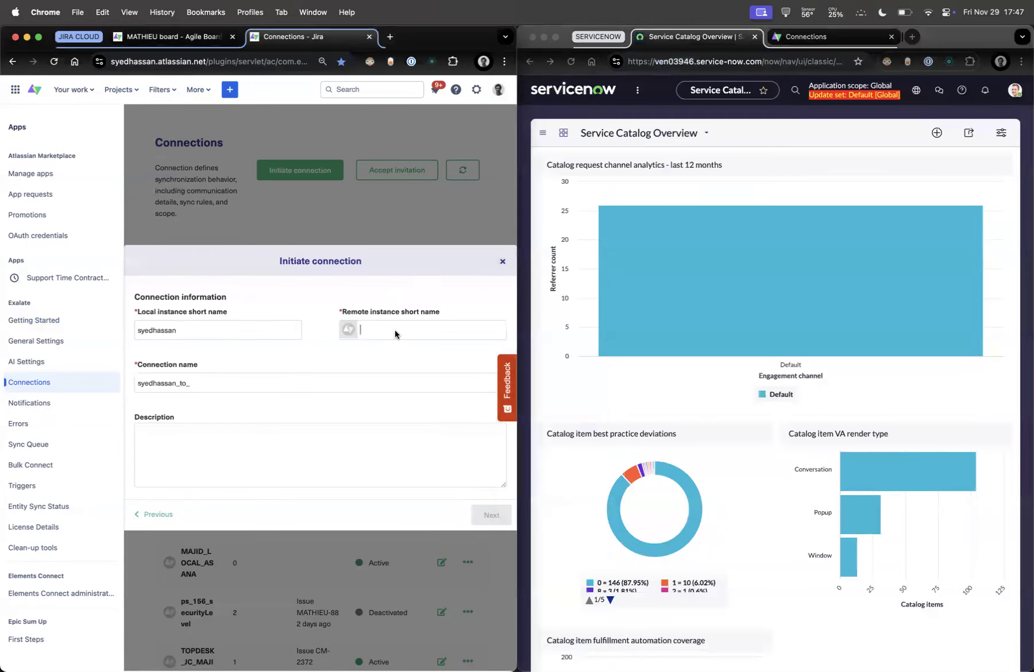
key("super+v")
left_click(498, 517)
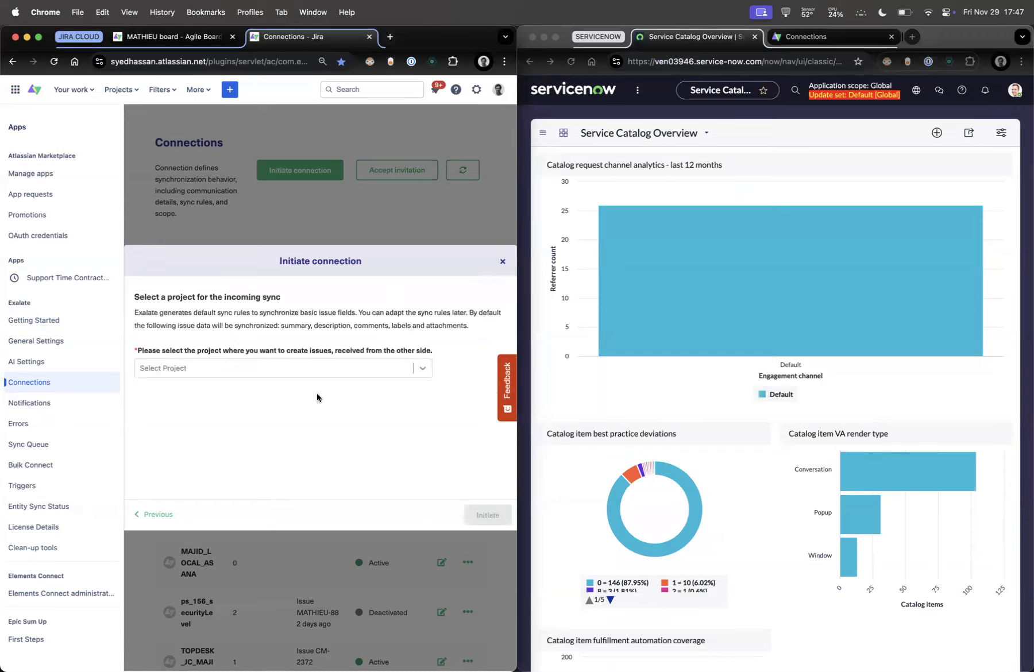
Choose the MATHIEU project for incoming issues and initiate the connection
left_click(300, 370)
type("mathieuy")
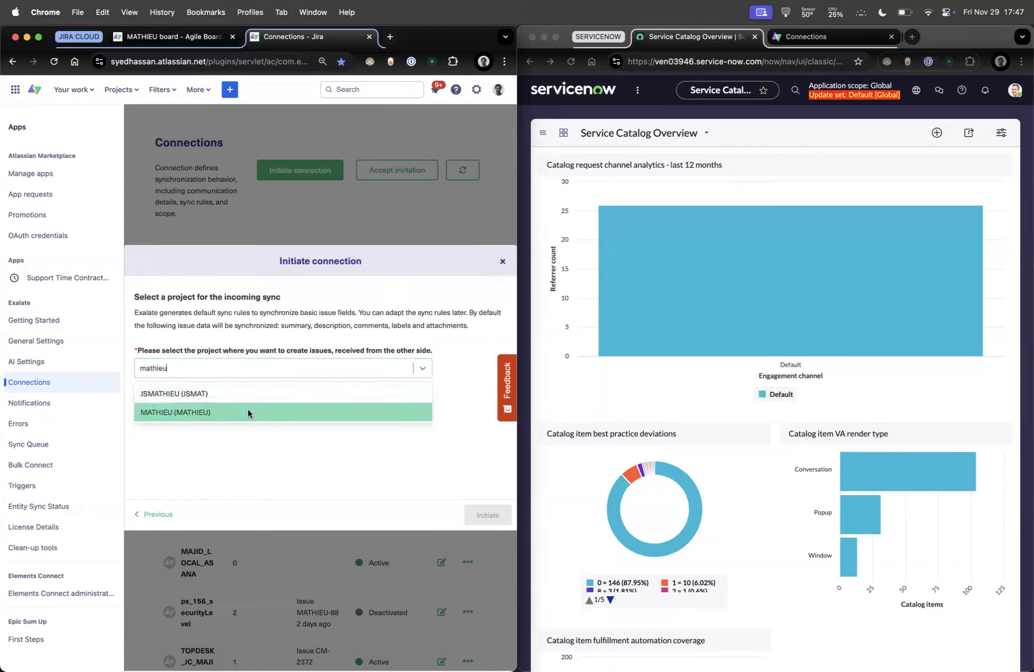
left_click(280, 413)
left_click(501, 517)
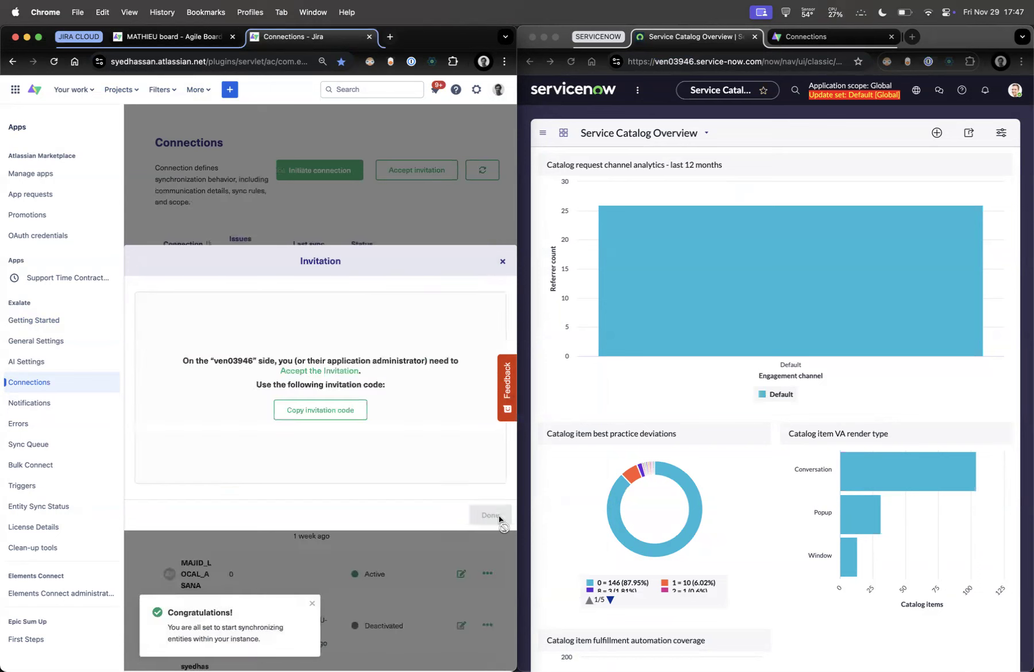
Copy the invitation code and accept it in the ServiceNow Exalate console's Connections page
left_click(337, 413)
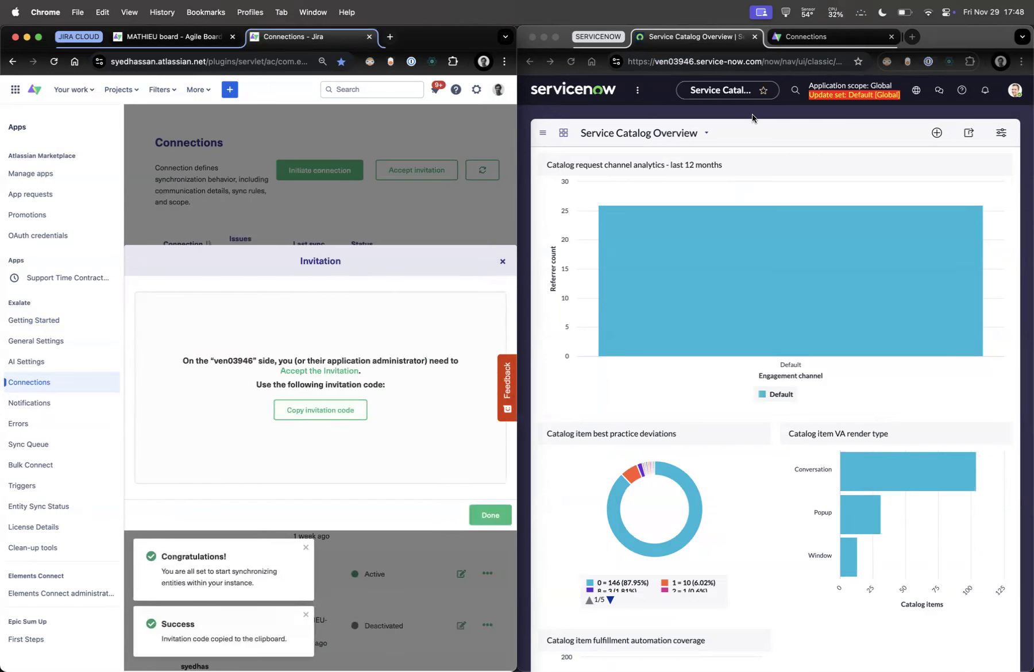
left_click(827, 36)
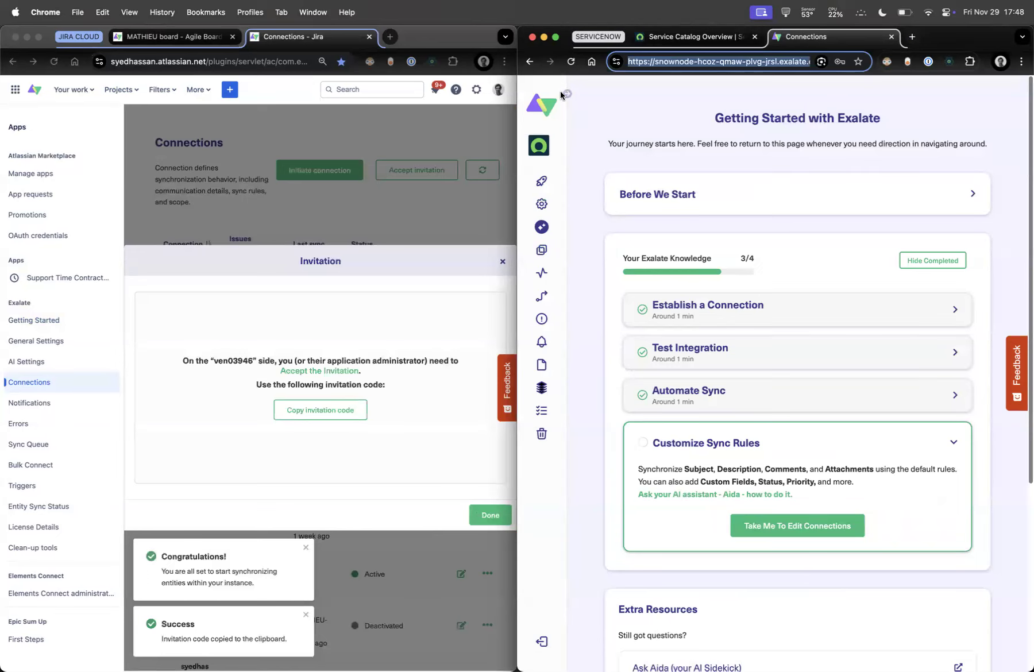
left_click(567, 95)
left_click(584, 257)
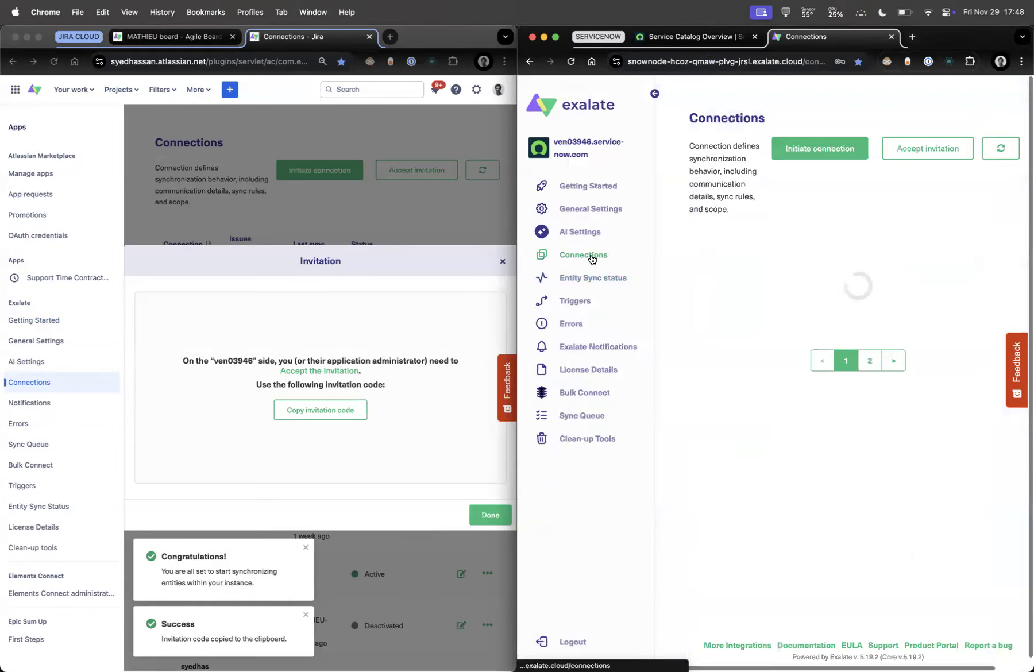
left_click(916, 149)
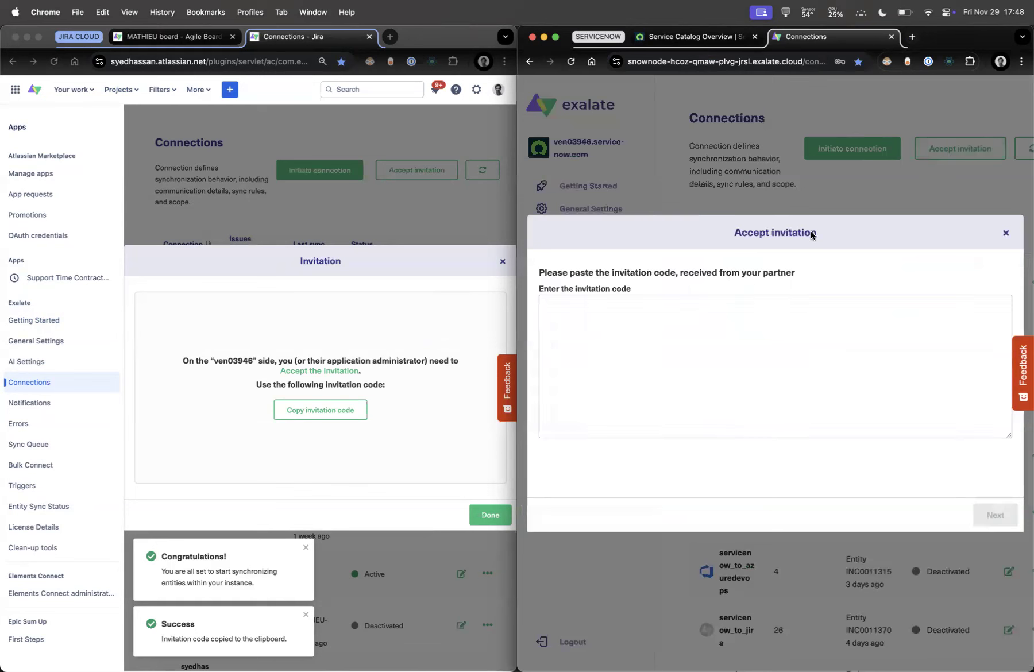
key("super+v")
left_click_drag(736, 331, 786, 404)
left_click(991, 514)
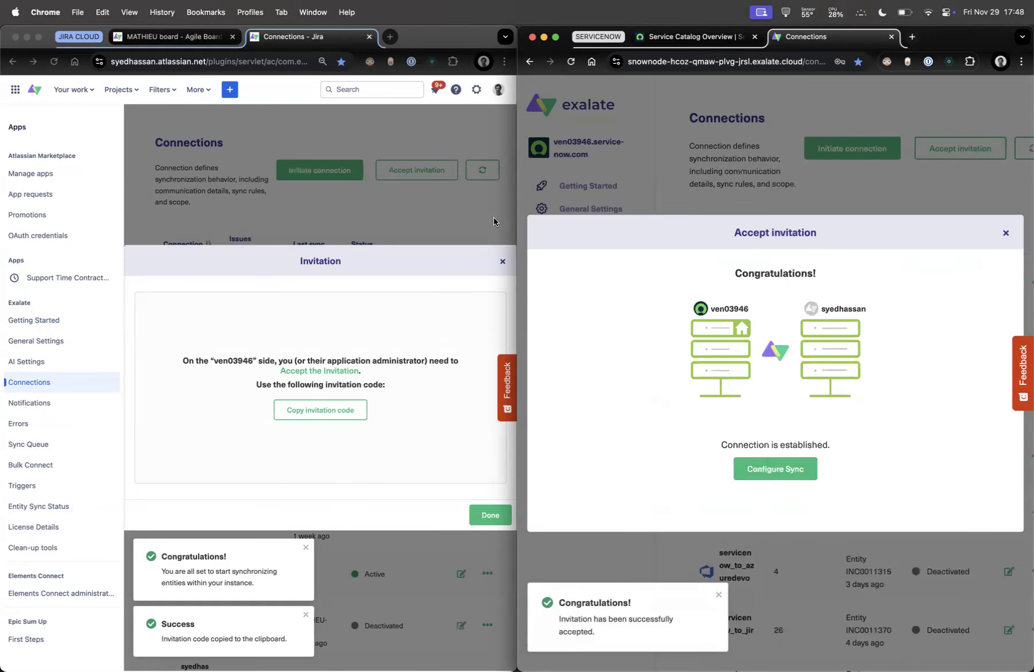
Dismiss the connection-established message and close the Jira invitation dialog
left_click(903, 167)
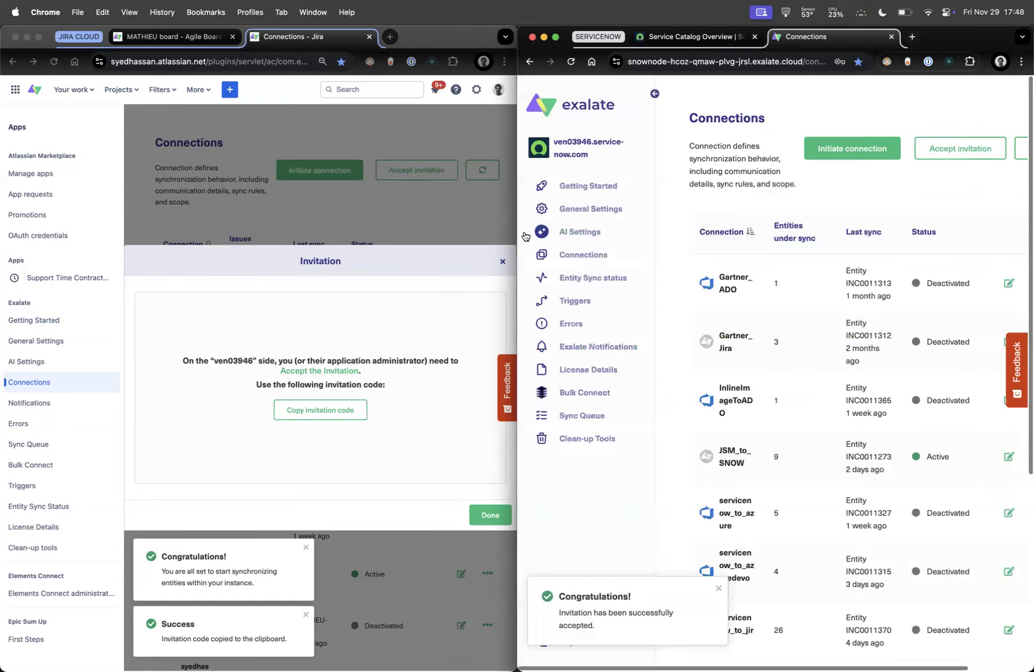
left_click(479, 209)
left_click(479, 212)
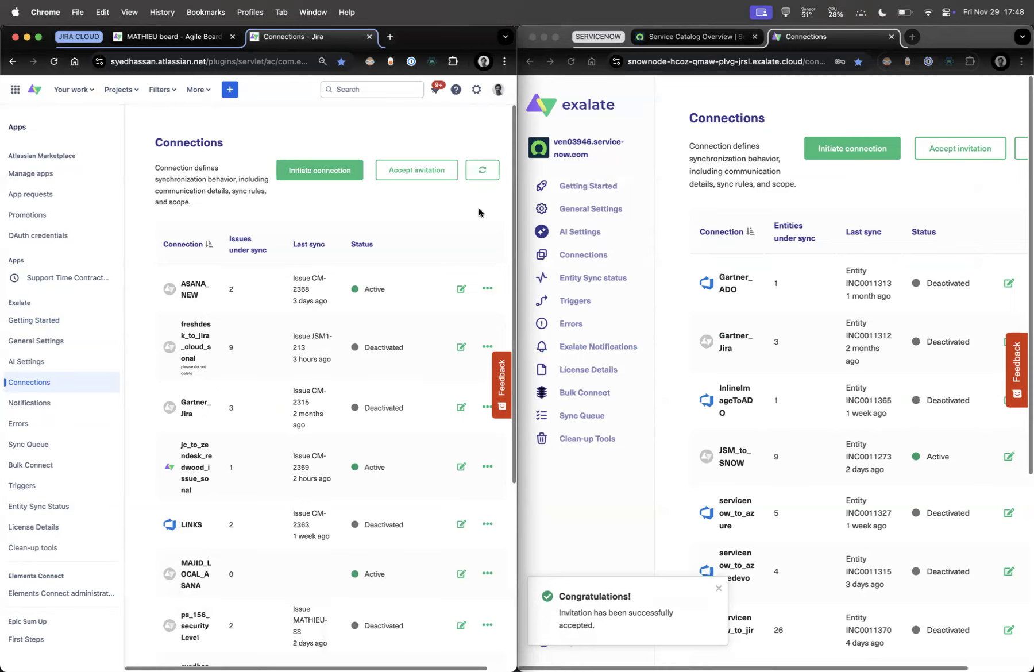
Refresh Jira's connections list and open the new connection's rules
left_click(482, 170)
scroll(250, 342, "down", 5)
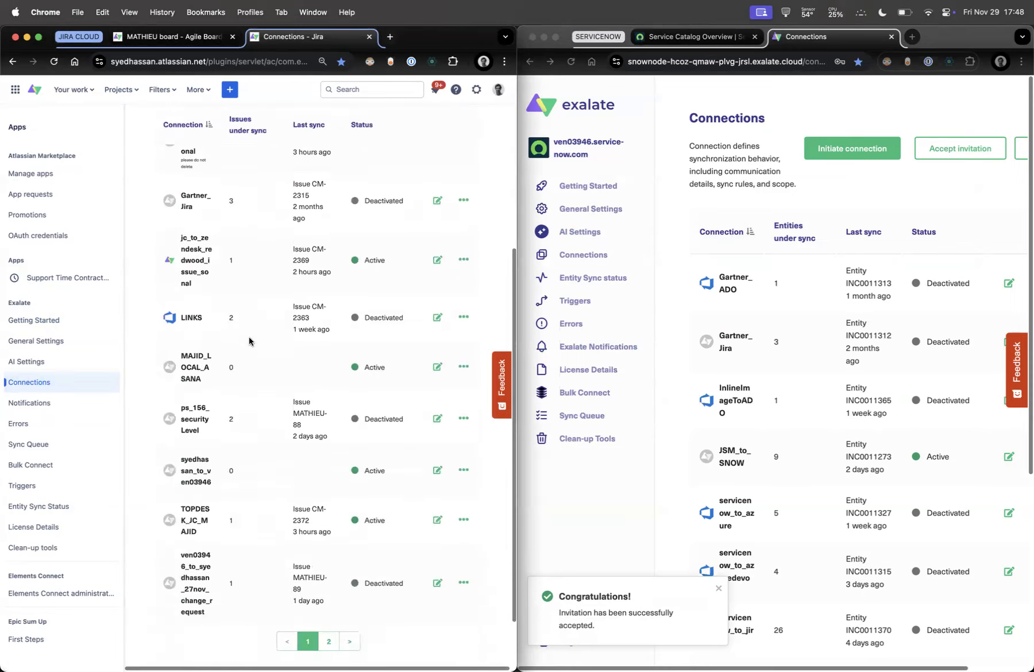
left_click(437, 440)
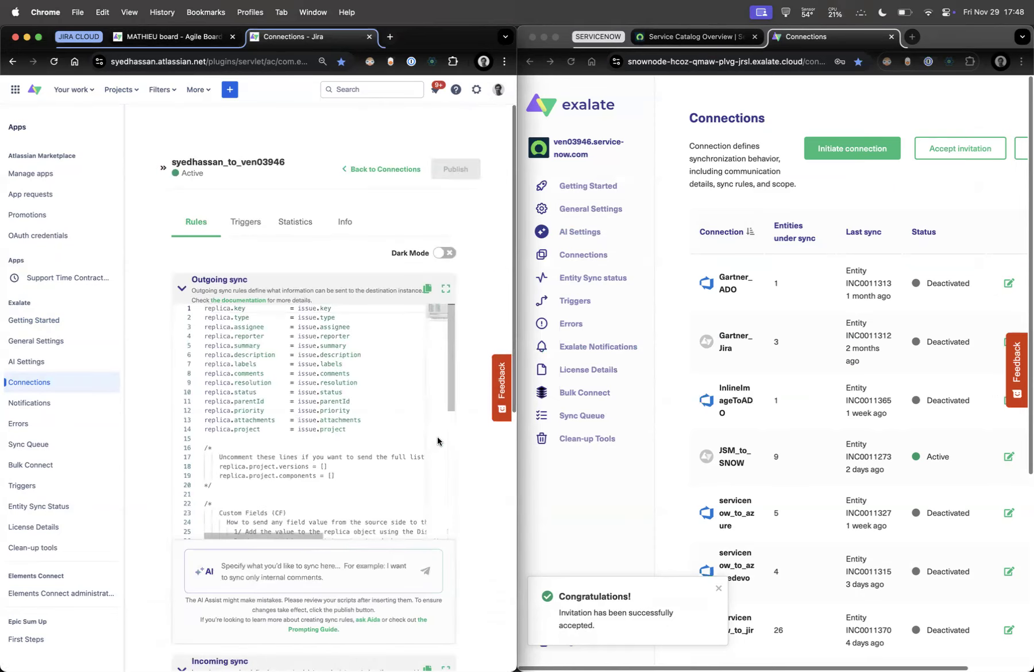
Open the new connection's rules on page 2 of ServiceNow's list and collapse both sidebars
left_click(1018, 144)
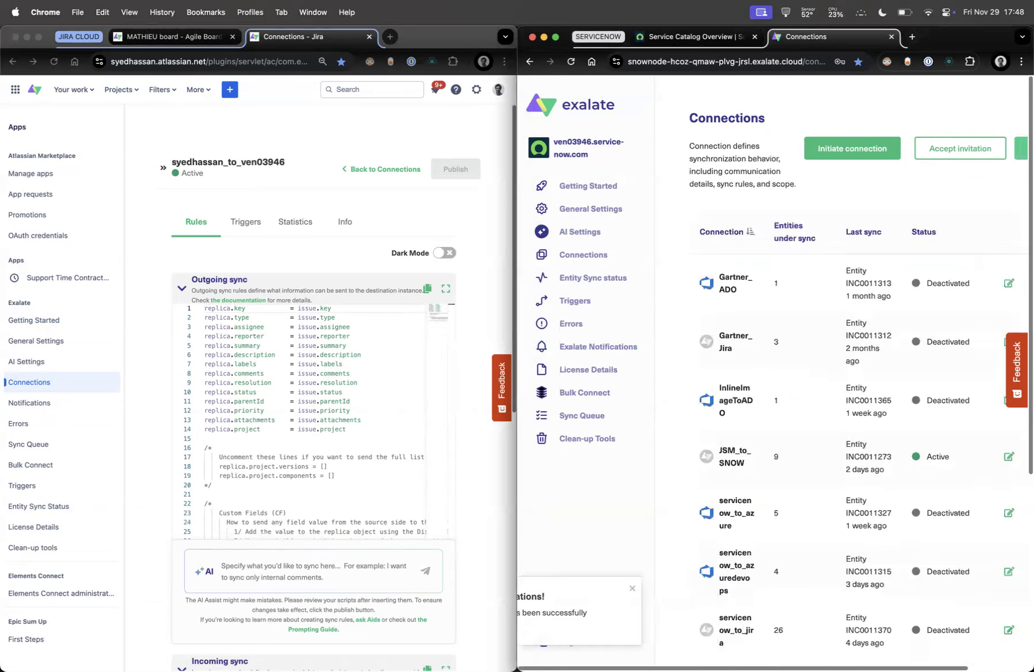
scroll(704, 351, "down", 5)
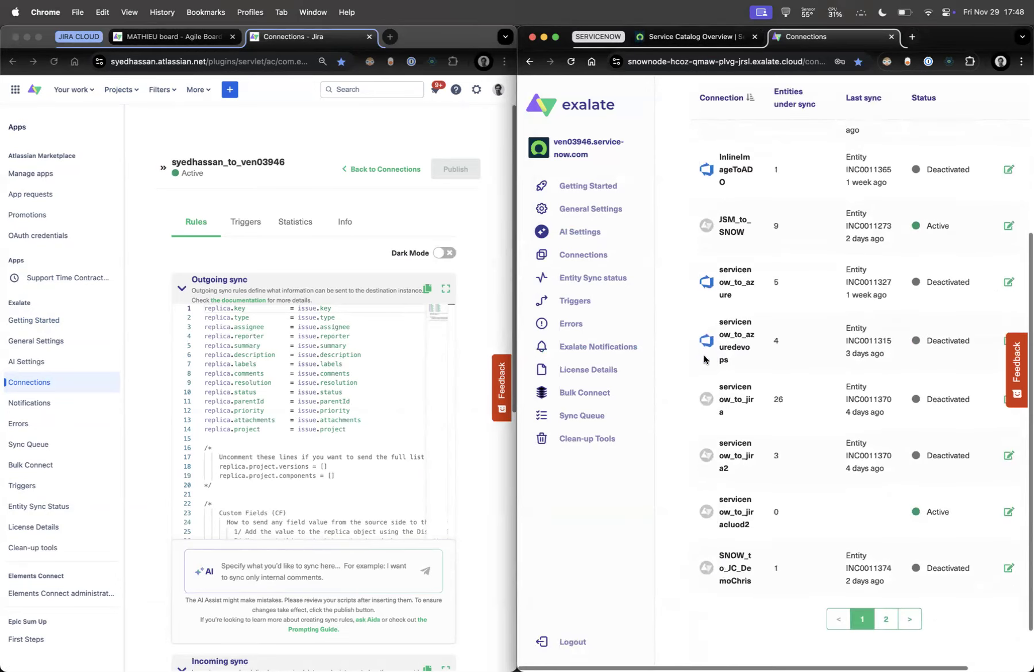
left_click(886, 619)
scroll(977, 337, "right", 2)
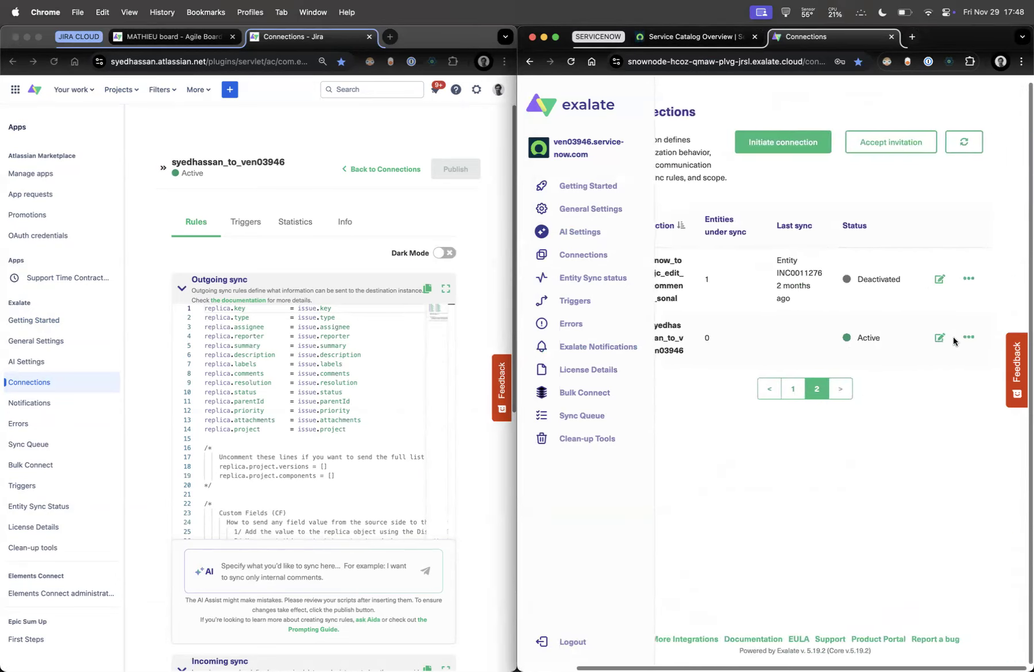
left_click(940, 338)
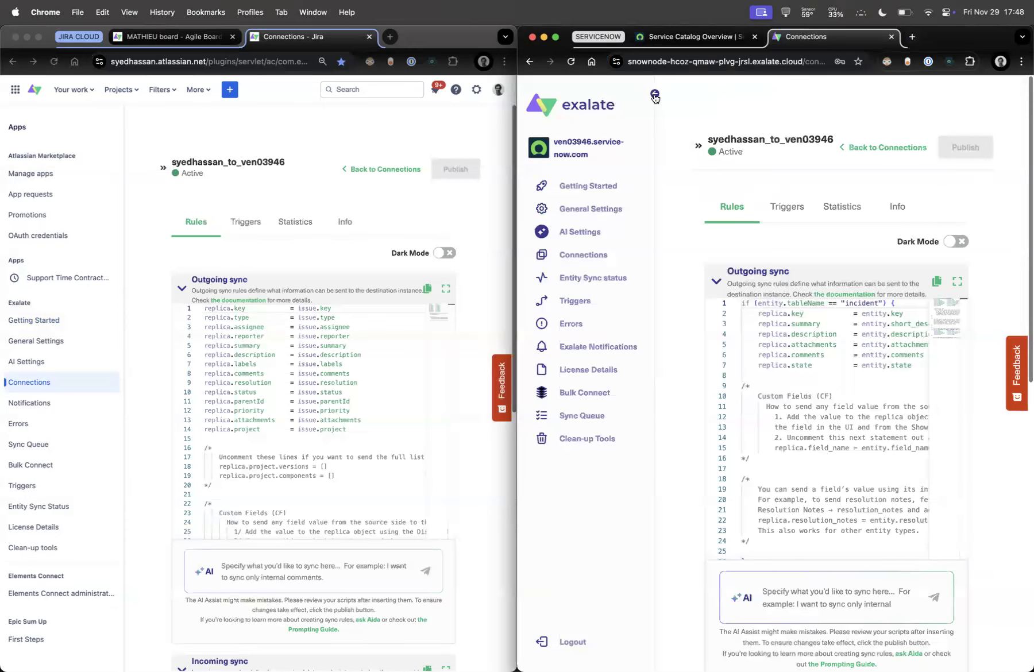
left_click(655, 95)
left_click(124, 127)
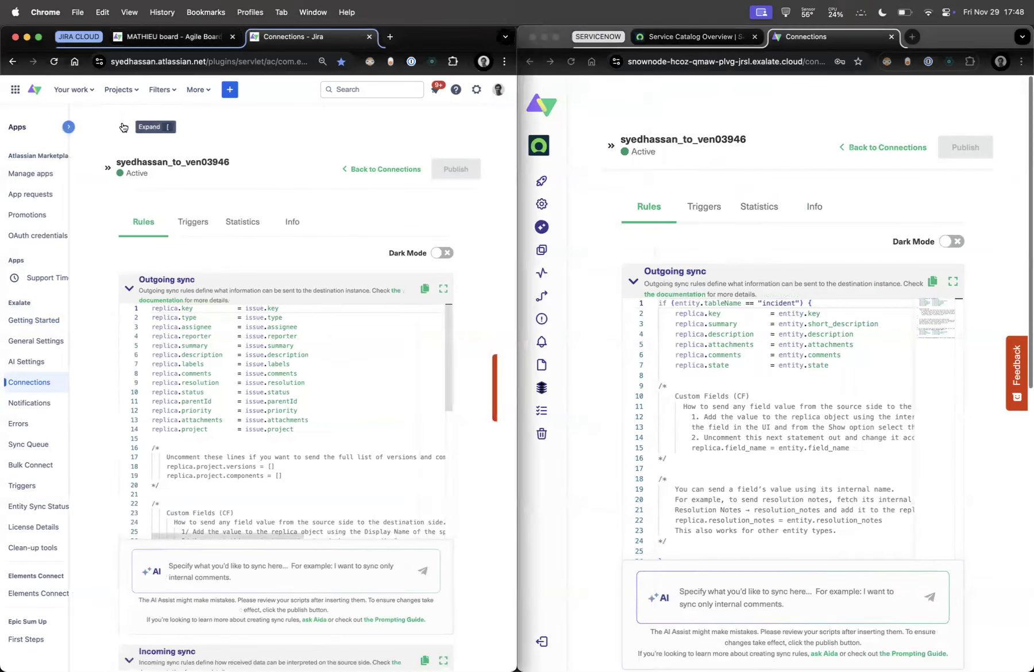
scroll(478, 322, "down", 3)
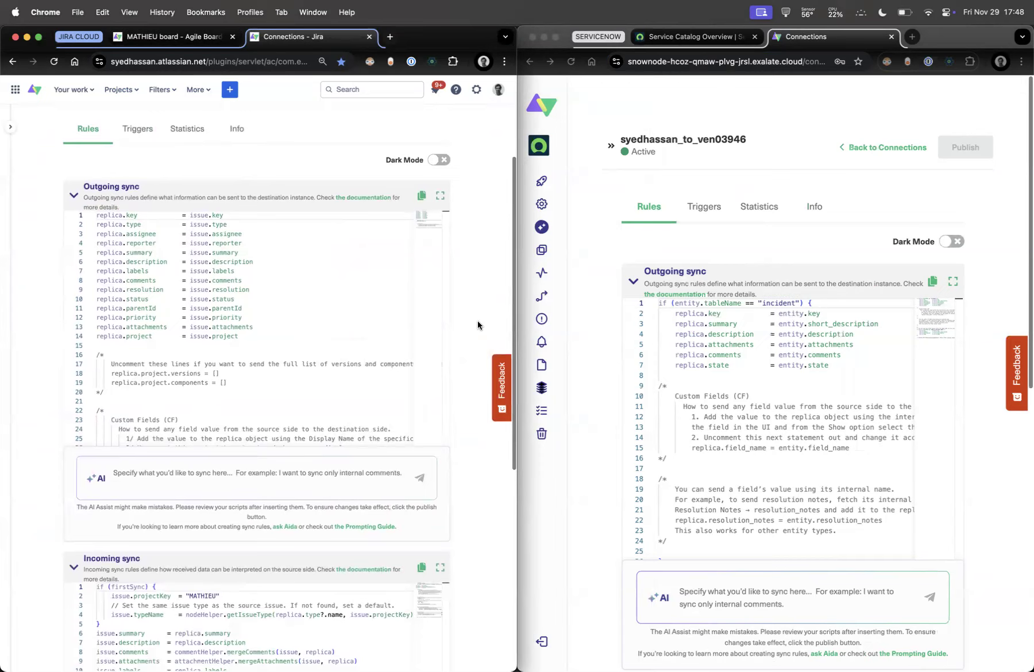
scroll(584, 354, "down", 5)
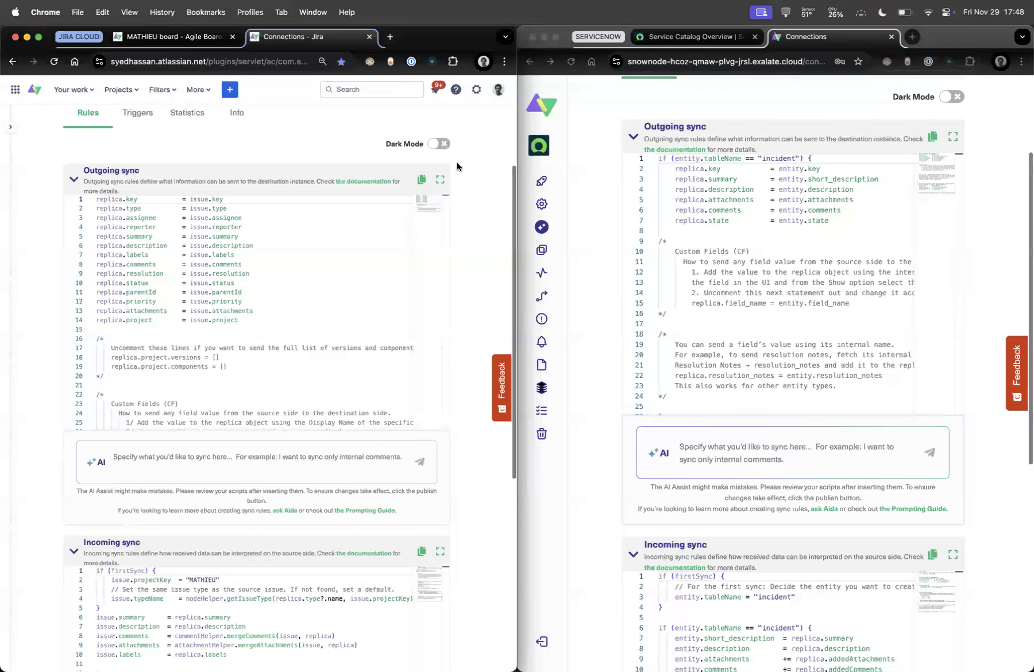
mouse_move(451, 164)
left_mouse_down()
mouse_move(498, 339)
mouse_move(499, 422)
mouse_move(470, 466)
left_mouse_up()
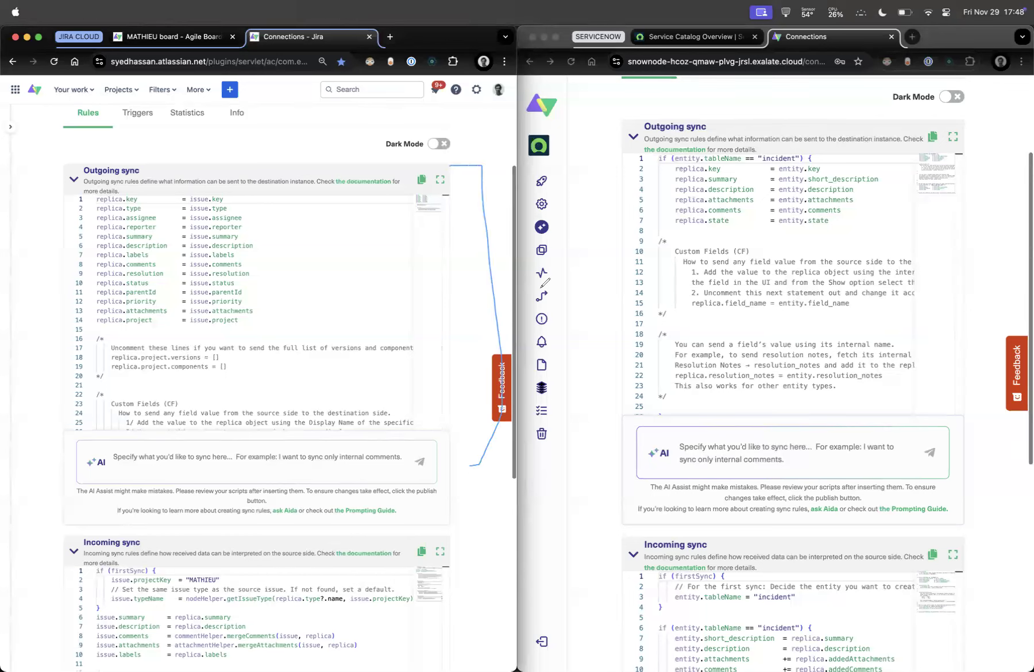
left_click_drag(495, 300, 595, 614)
mouse_move(605, 573)
left_mouse_down()
mouse_move(605, 616)
mouse_move(586, 623)
left_mouse_up()
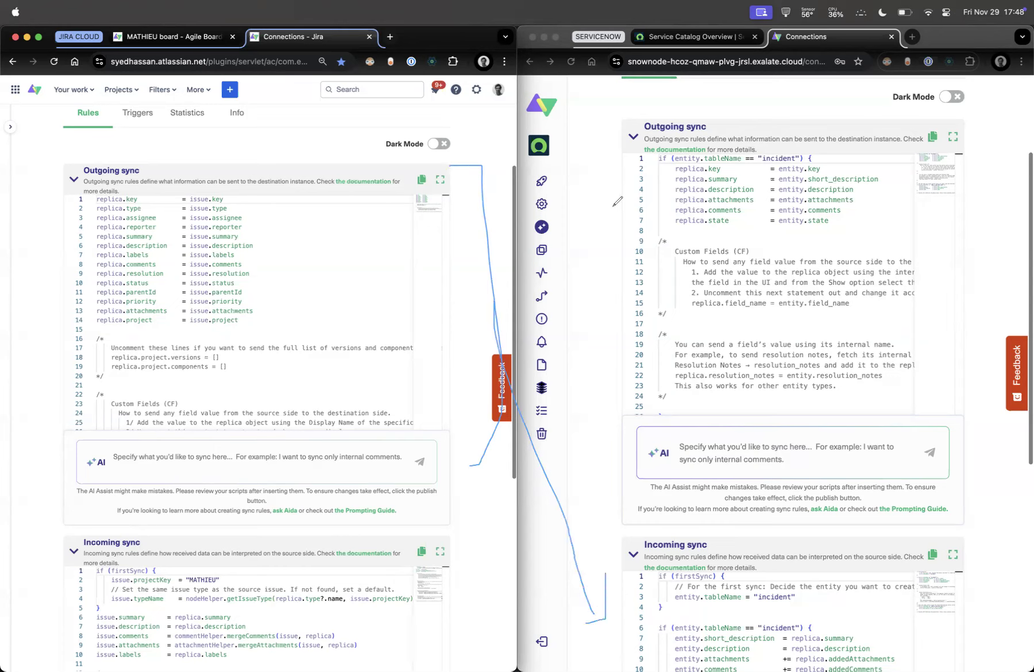
mouse_move(619, 123)
left_mouse_down()
mouse_move(611, 434)
mouse_move(621, 447)
left_mouse_up()
mouse_move(613, 281)
left_mouse_down()
mouse_move(520, 546)
mouse_move(452, 615)
mouse_move(482, 621)
left_mouse_up()
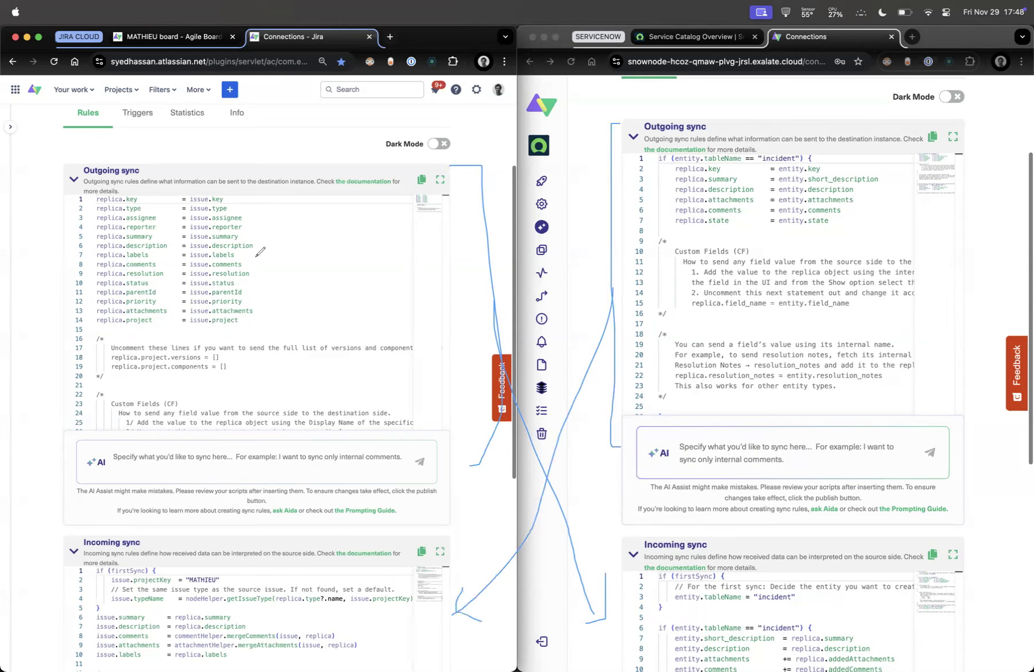
mouse_move(123, 194)
left_mouse_down()
mouse_move(81, 197)
mouse_move(127, 331)
mouse_move(115, 182)
left_mouse_up()
mouse_move(221, 193)
left_mouse_down()
mouse_move(189, 323)
mouse_move(208, 198)
mouse_move(131, 167)
left_mouse_up()
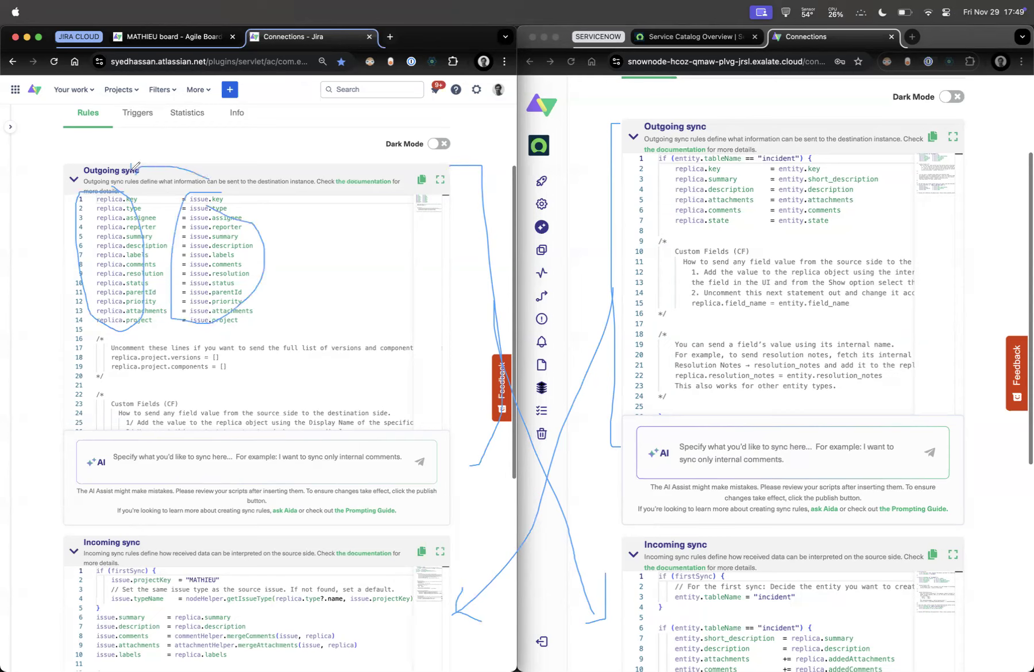
mouse_move(817, 628)
left_mouse_down()
mouse_move(792, 634)
mouse_move(833, 641)
mouse_move(826, 631)
left_mouse_up()
mouse_move(696, 153)
left_mouse_down()
mouse_move(672, 202)
mouse_move(706, 156)
mouse_move(696, 154)
left_mouse_up()
mouse_move(810, 163)
left_mouse_down()
mouse_move(778, 107)
mouse_move(718, 138)
mouse_move(708, 156)
left_mouse_up()
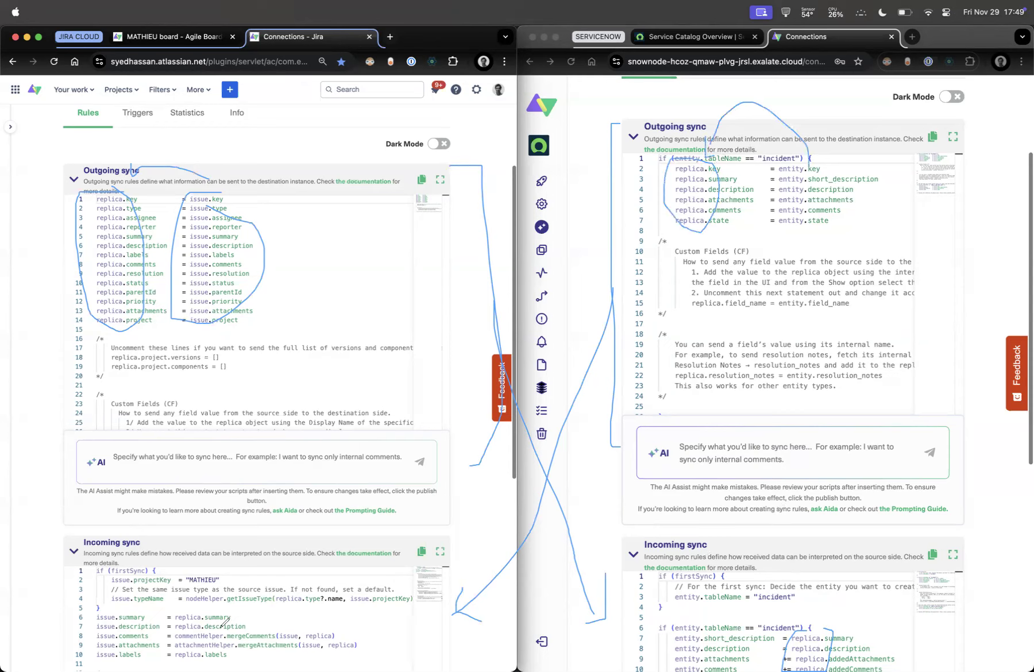
mouse_move(208, 604)
left_mouse_down()
mouse_move(138, 607)
mouse_move(130, 596)
left_mouse_up()
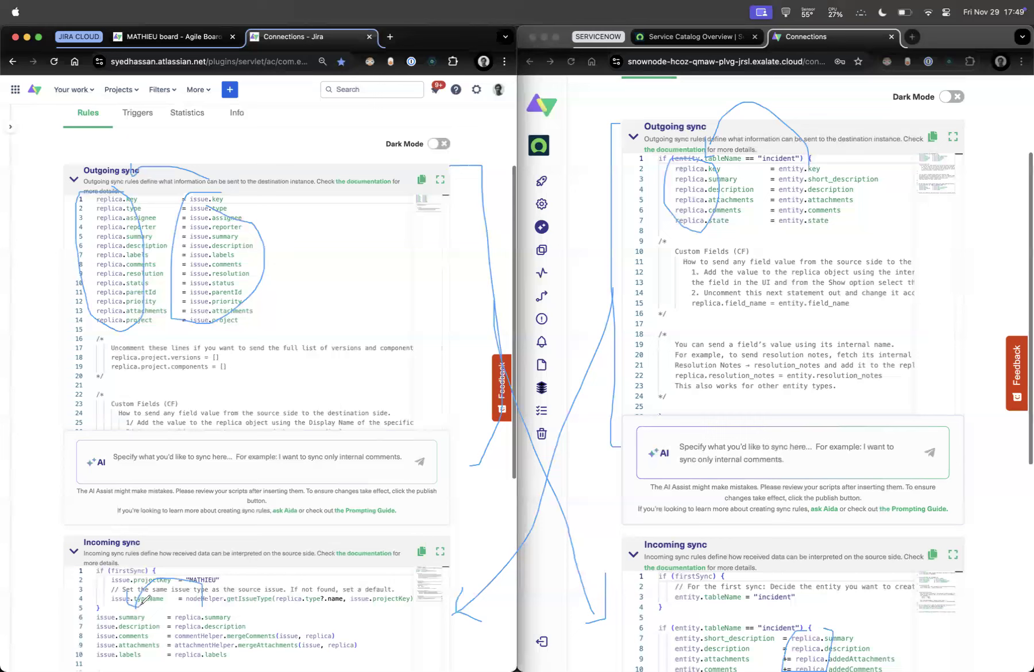
key("Escape")
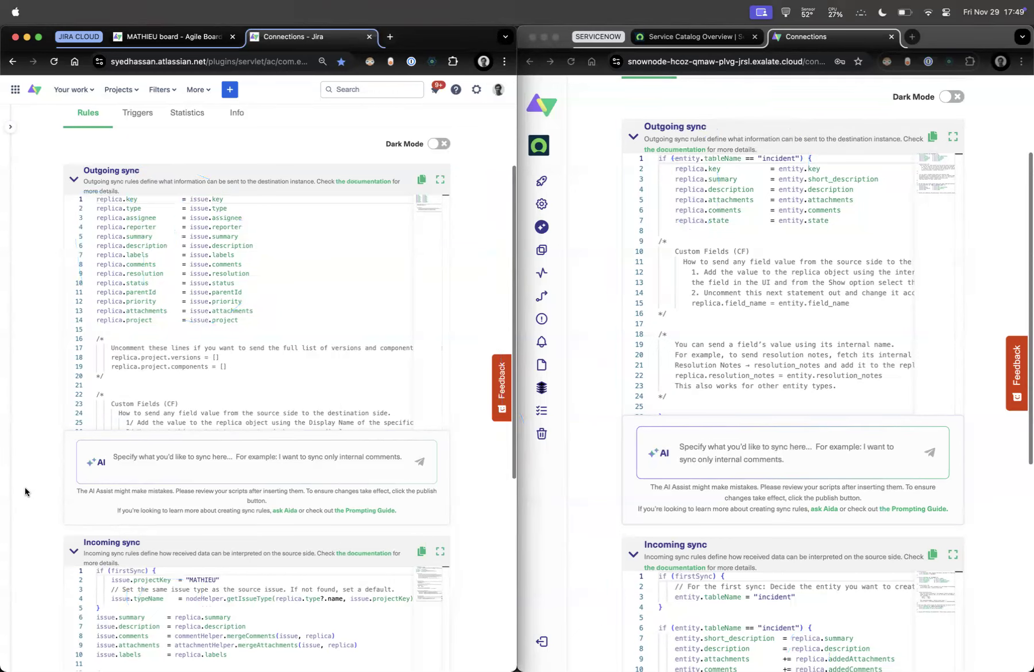
Ask ServiceNow's AI Assist to sync the Jira Cloud assignee to caller_id, with a default user fallback
left_click(970, 252)
scroll(970, 251, "down", 10)
left_click(712, 486)
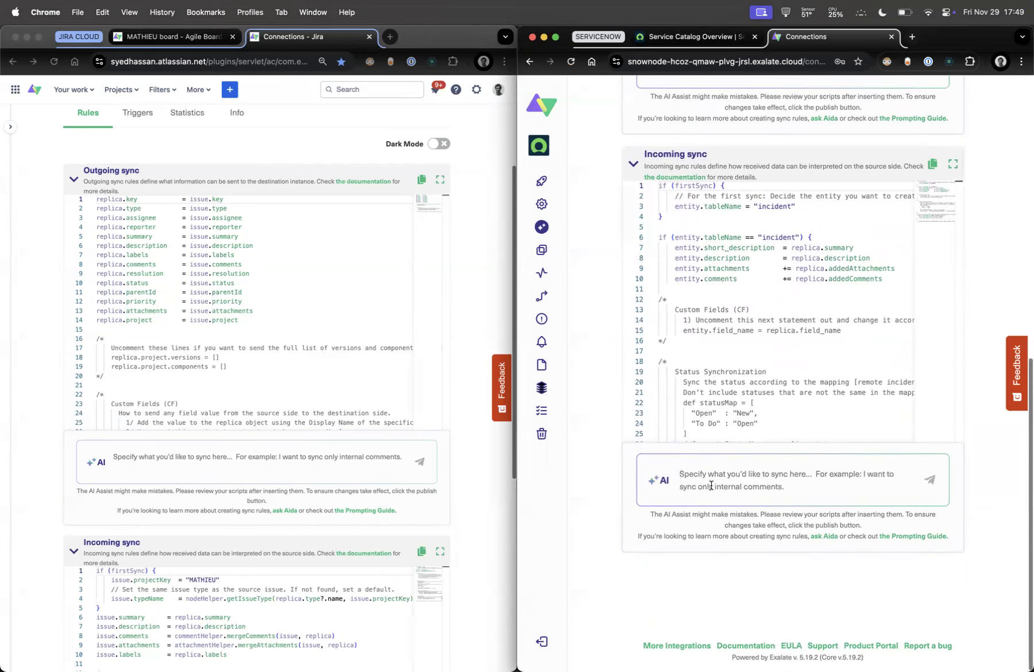
type("from the Jira Cloud assignee")
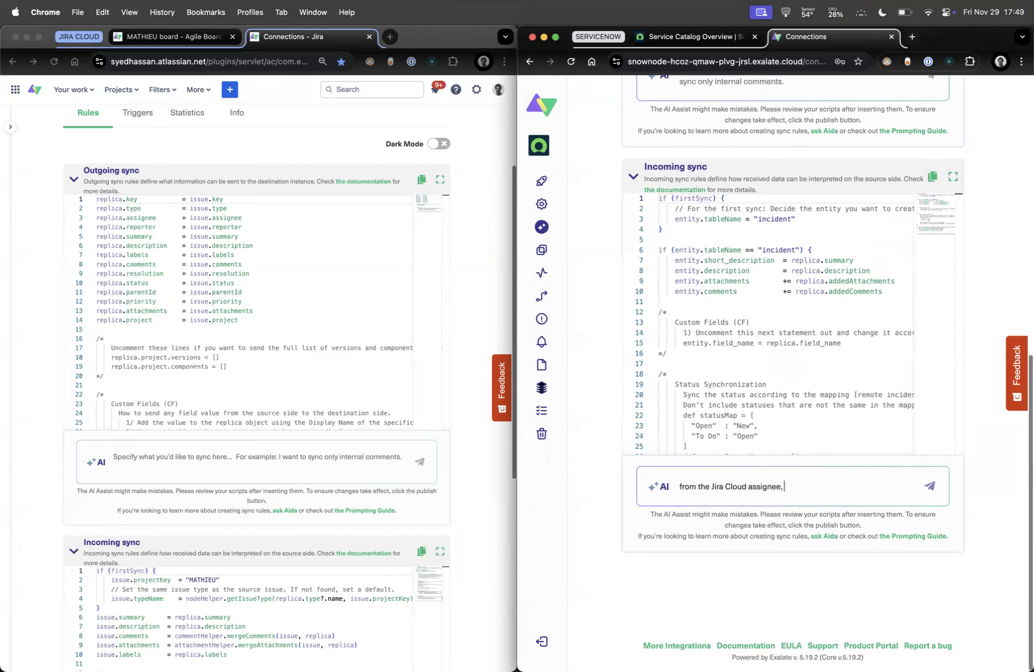
type(", I want this to syncronize over to the Se")
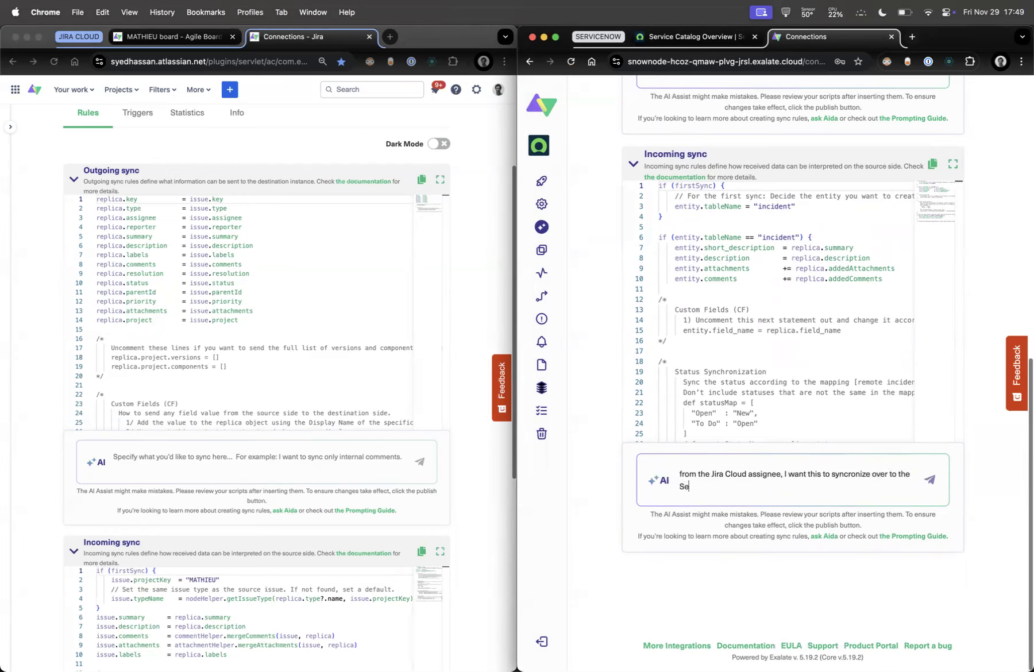
type("rvicenow caller_id, and if not found, defa")
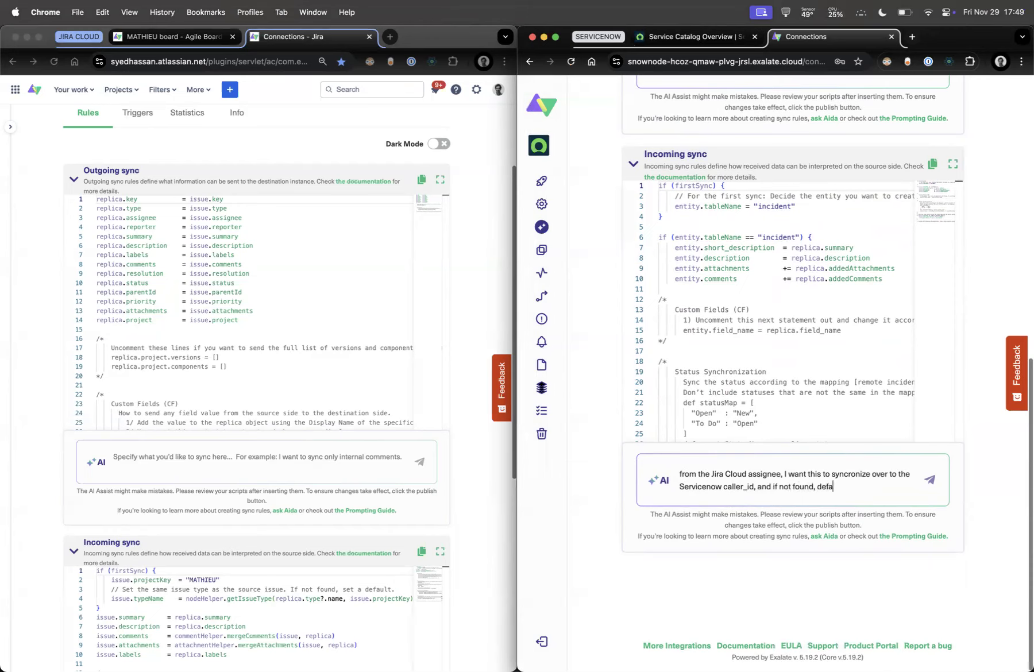
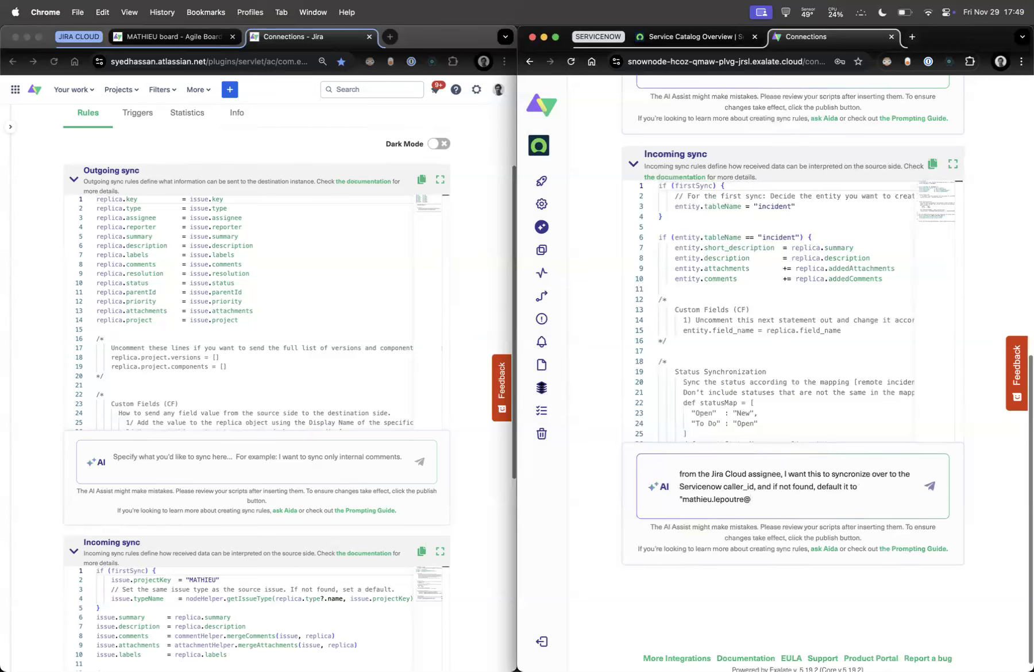
left_click(930, 486)
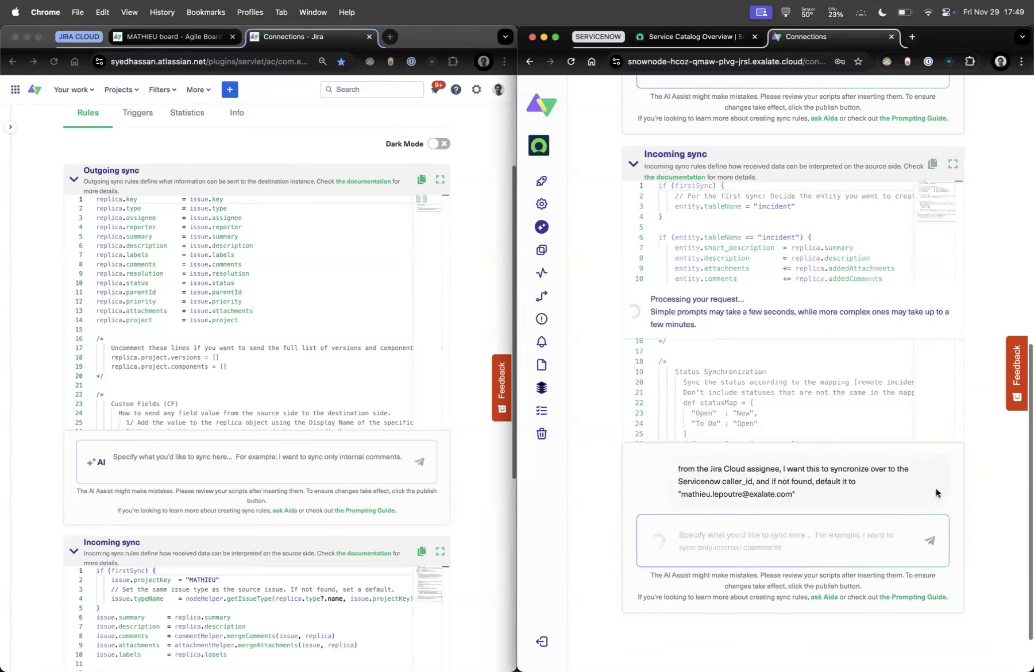
Highlight the replica.assignee line in Jira's outgoing script for reference
left_click(380, 327)
left_click_drag(242, 217, 36, 213)
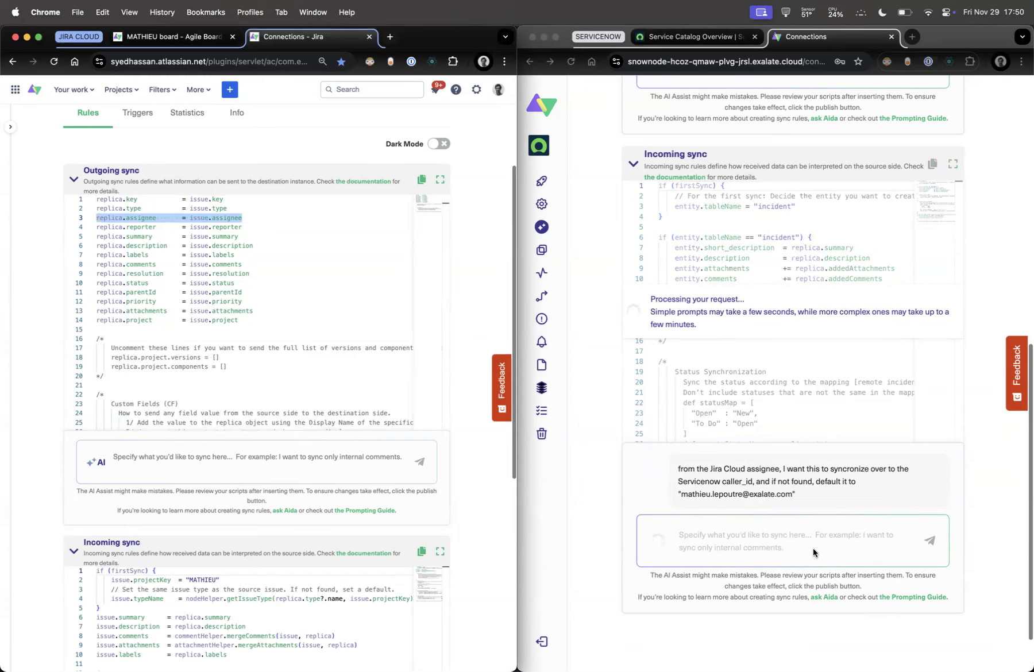
left_click(728, 478)
scroll(721, 480, "up", 8)
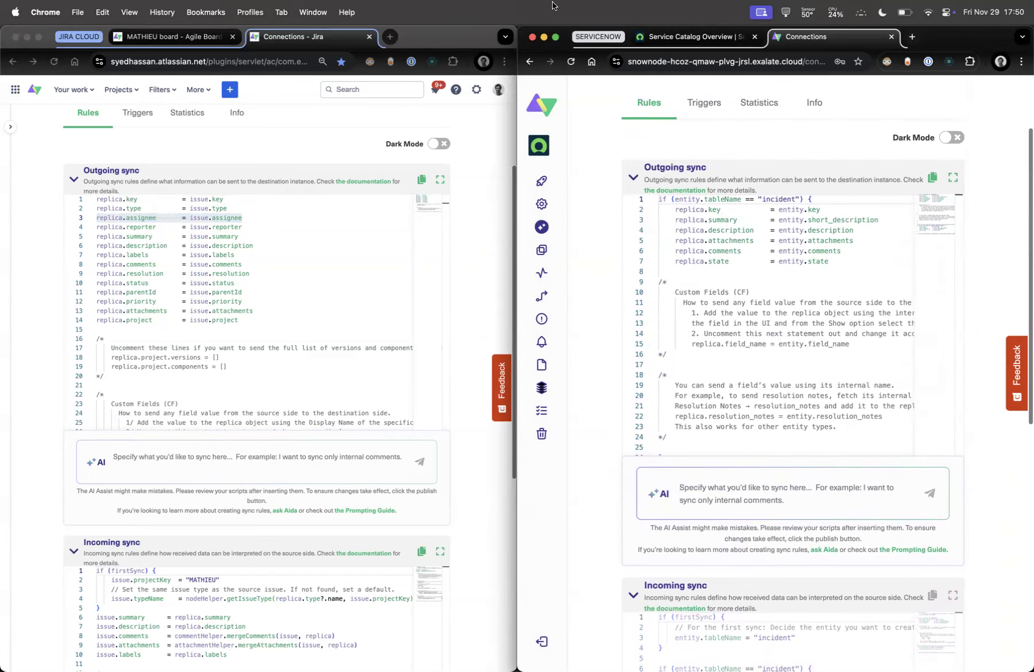
left_click(671, 38)
left_click(638, 90)
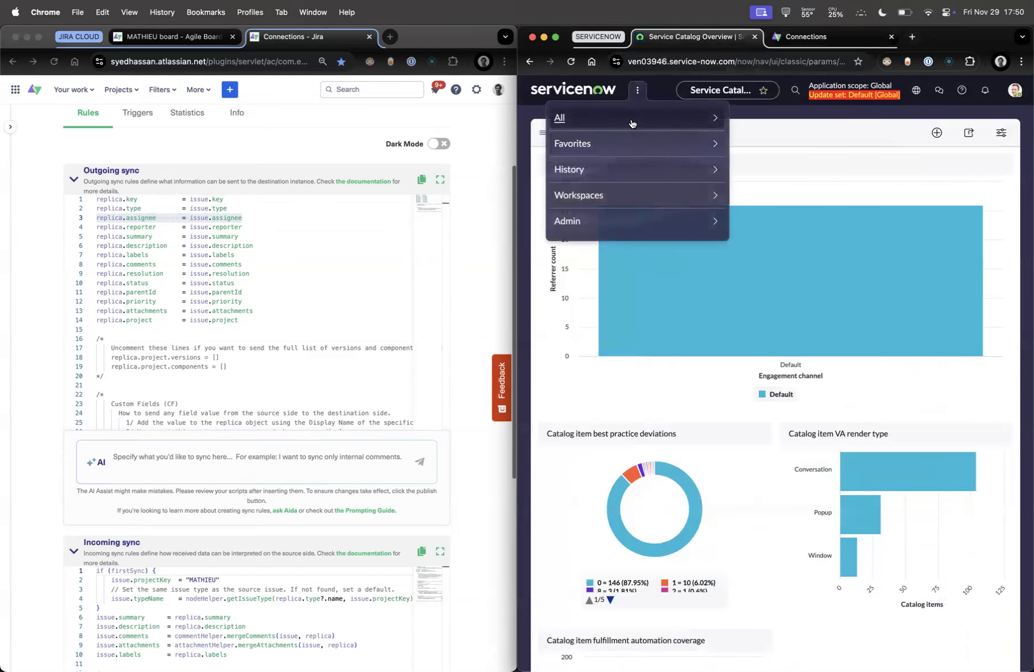
left_click(631, 124)
left_click(638, 90)
left_click(638, 90)
left_click(573, 143)
left_click(625, 172)
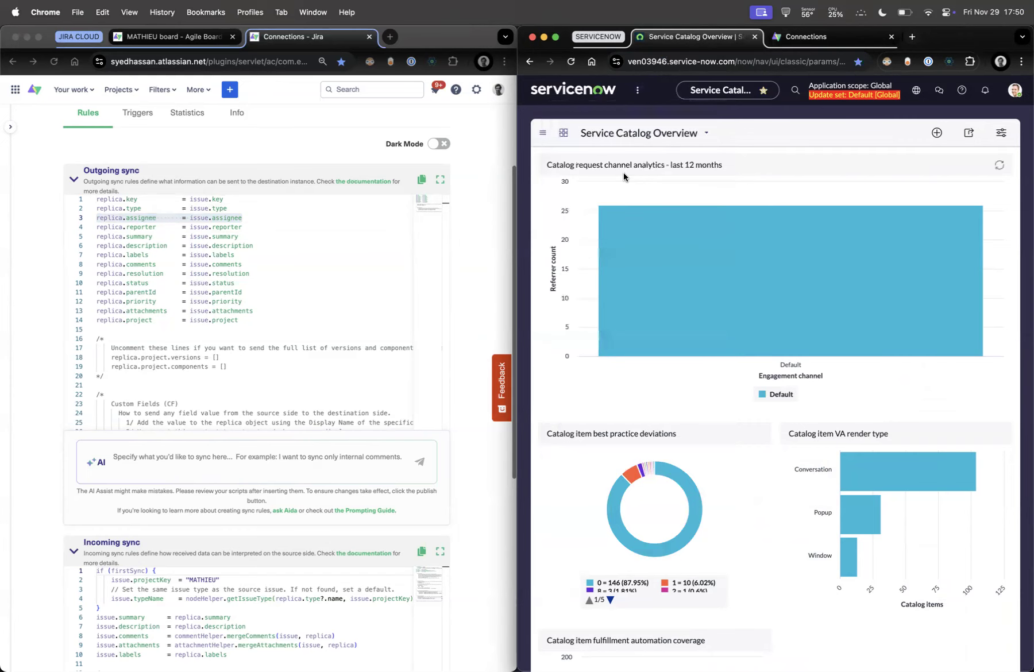
left_click(568, 183)
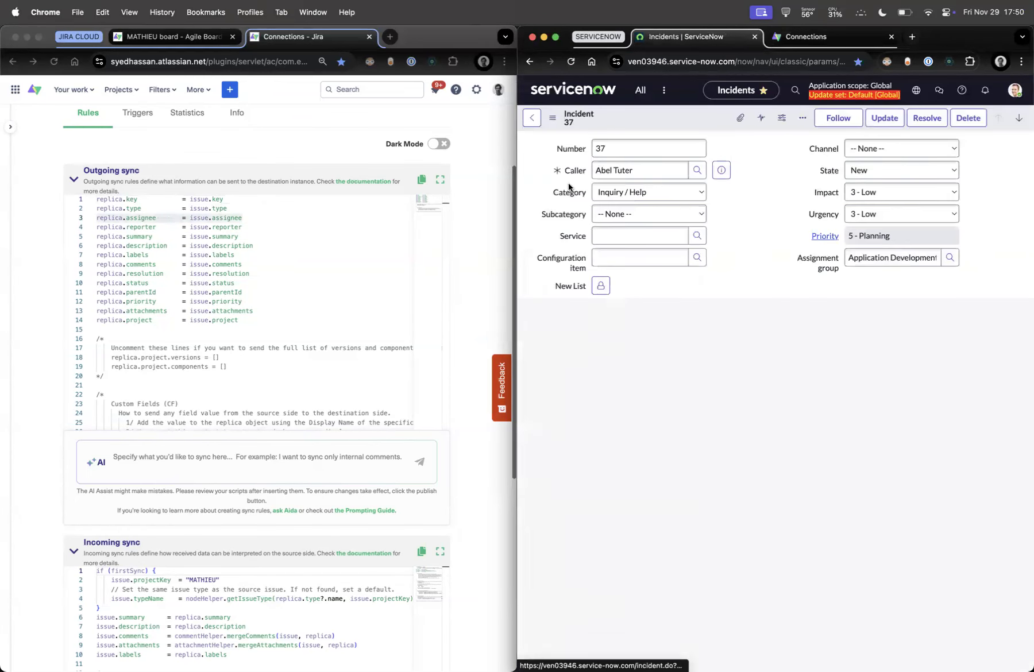
left_click(860, 169)
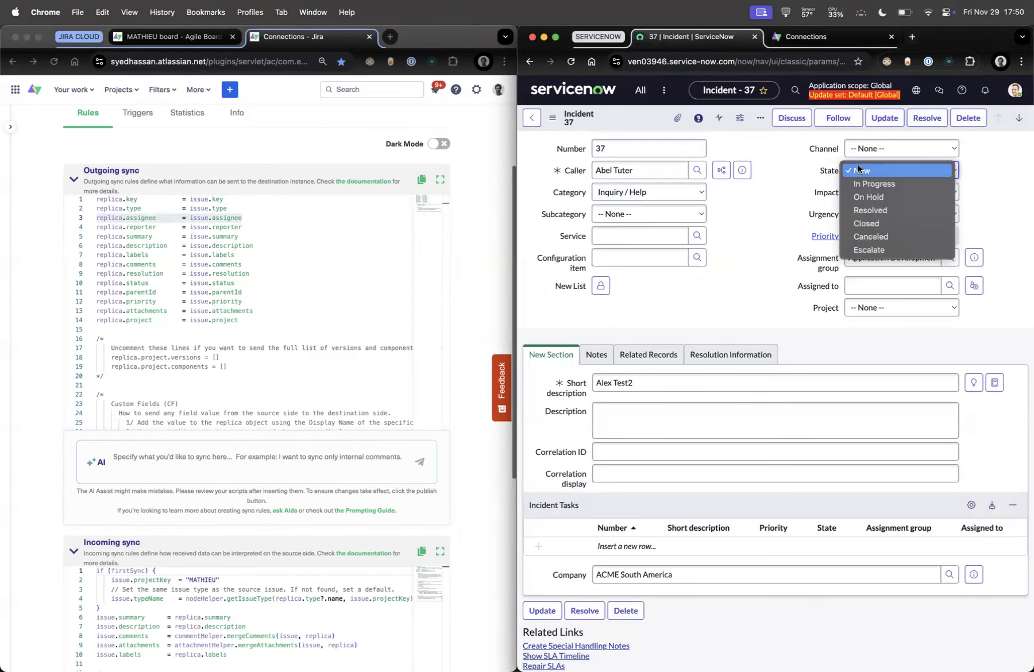
left_click(827, 169)
left_click(713, 354)
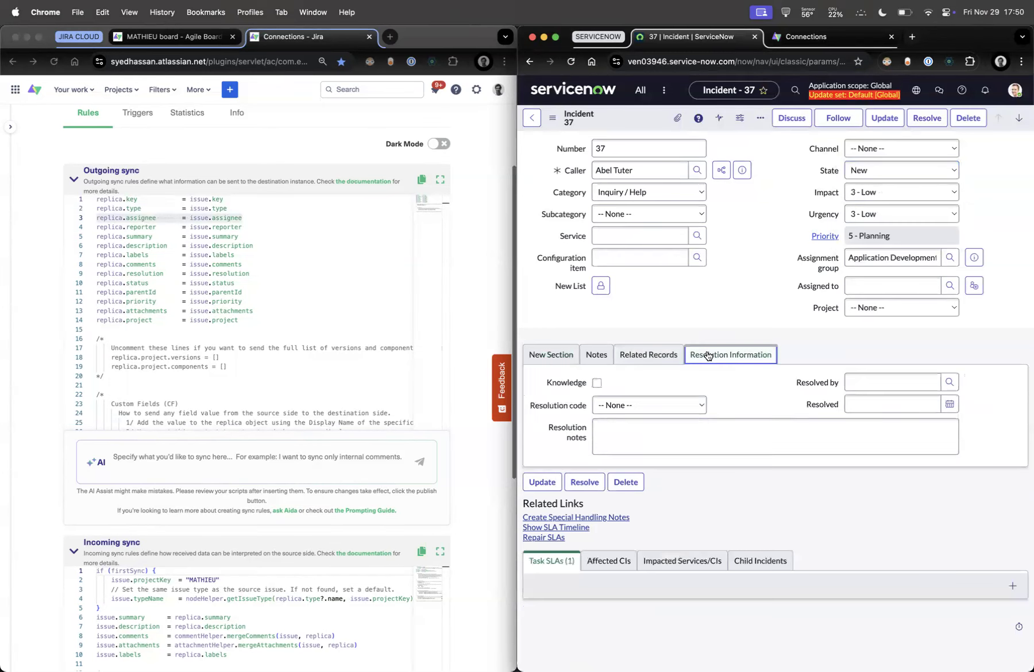
right_click(559, 408)
left_click(555, 429)
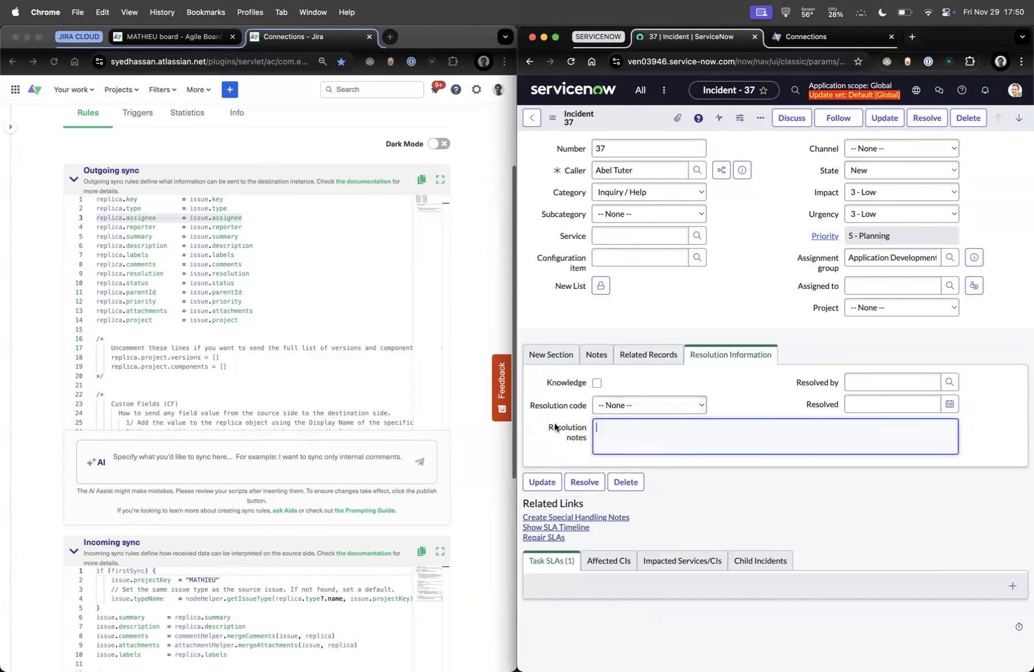
right_click(576, 428)
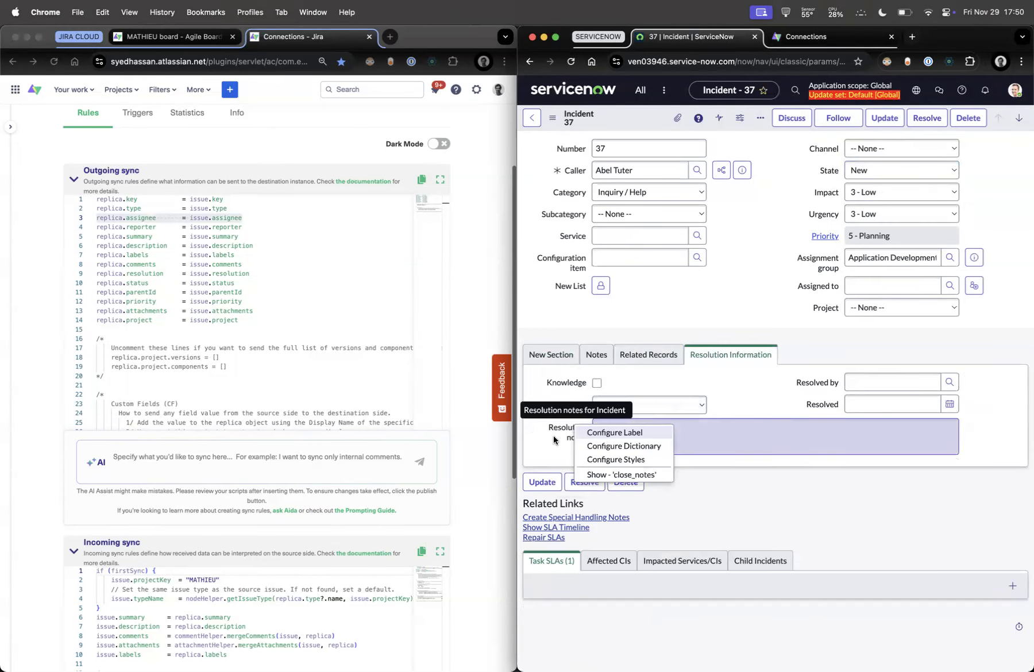
left_click(819, 36)
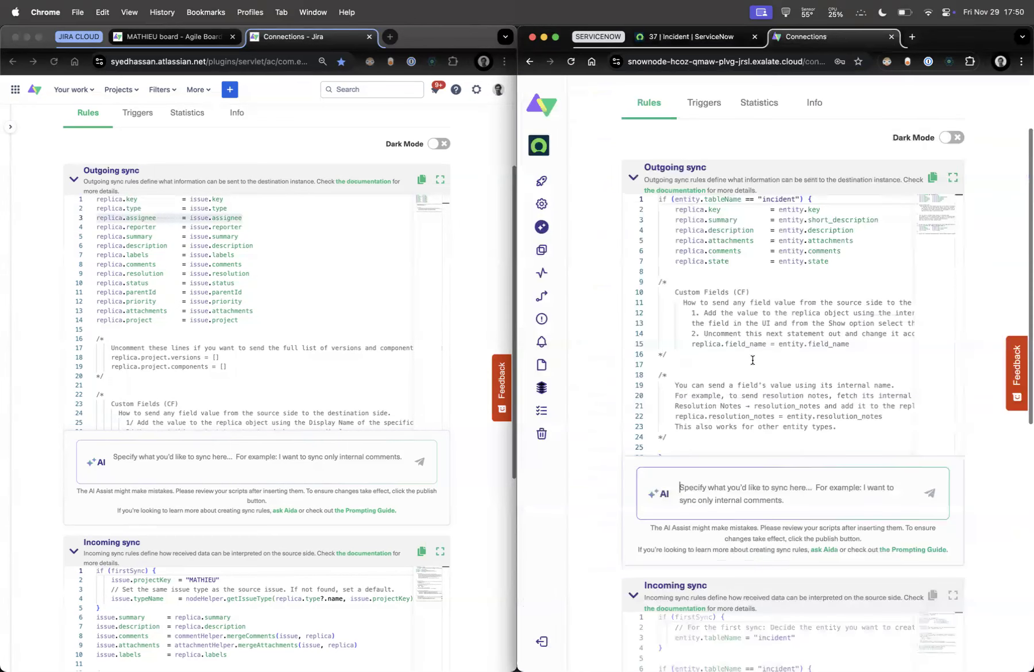
Prompt ServiceNow's outgoing AI Assist to send close_code and close_notes when State becomes "Closed"
left_click(717, 479)
type("For a ")
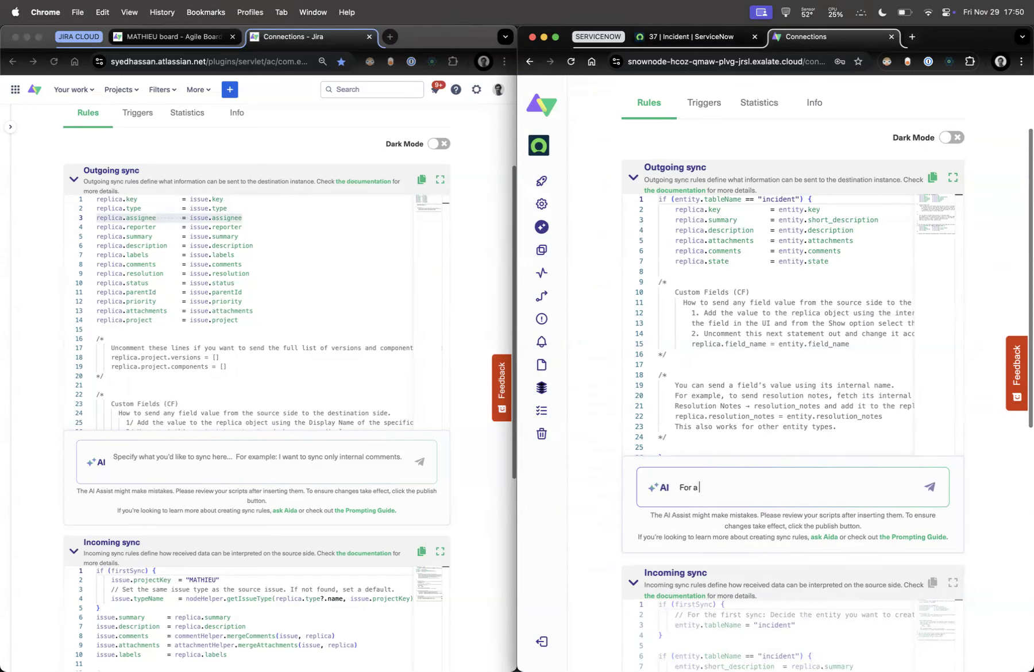
type("Servicenow Incident, if the State ")
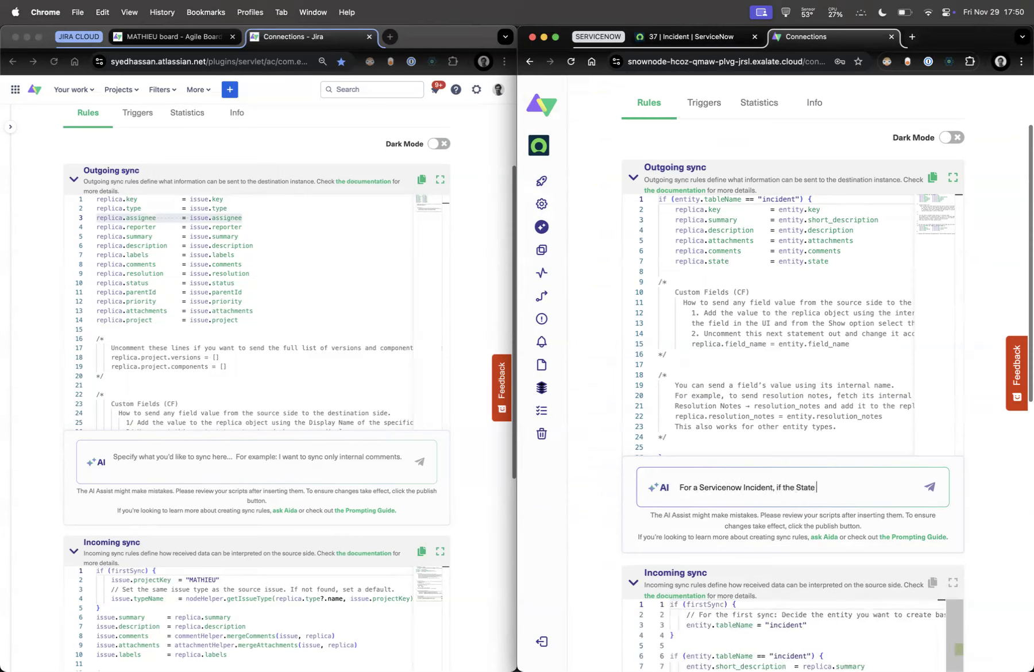
type("goes to \"Closed,")
type(" send over the ")
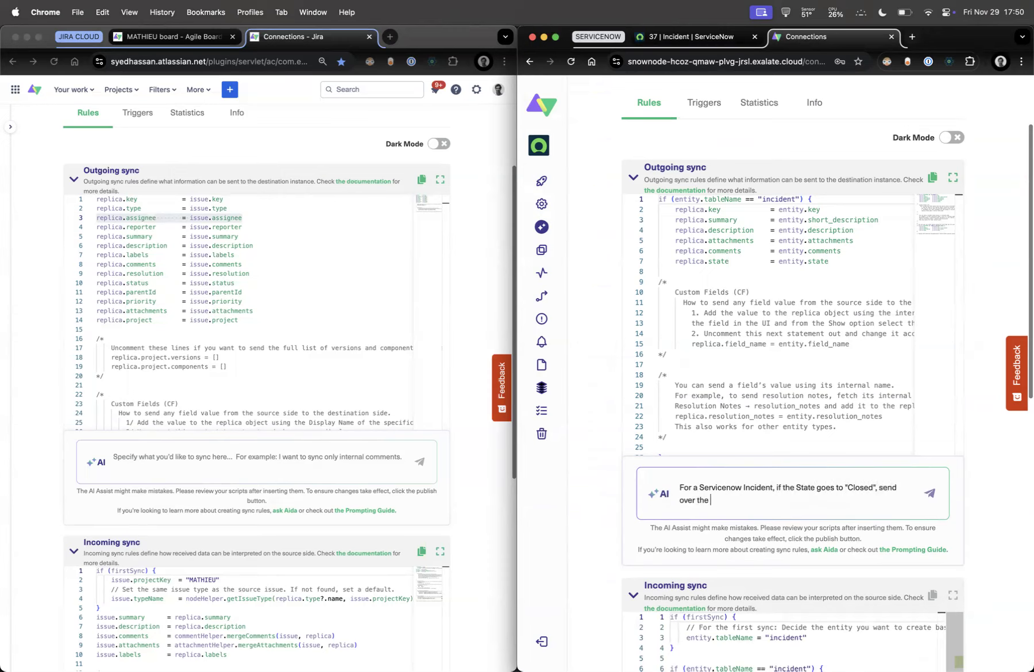
type("closd")
type("+")
type("c")
type("_code and clos")
type("e_notes")
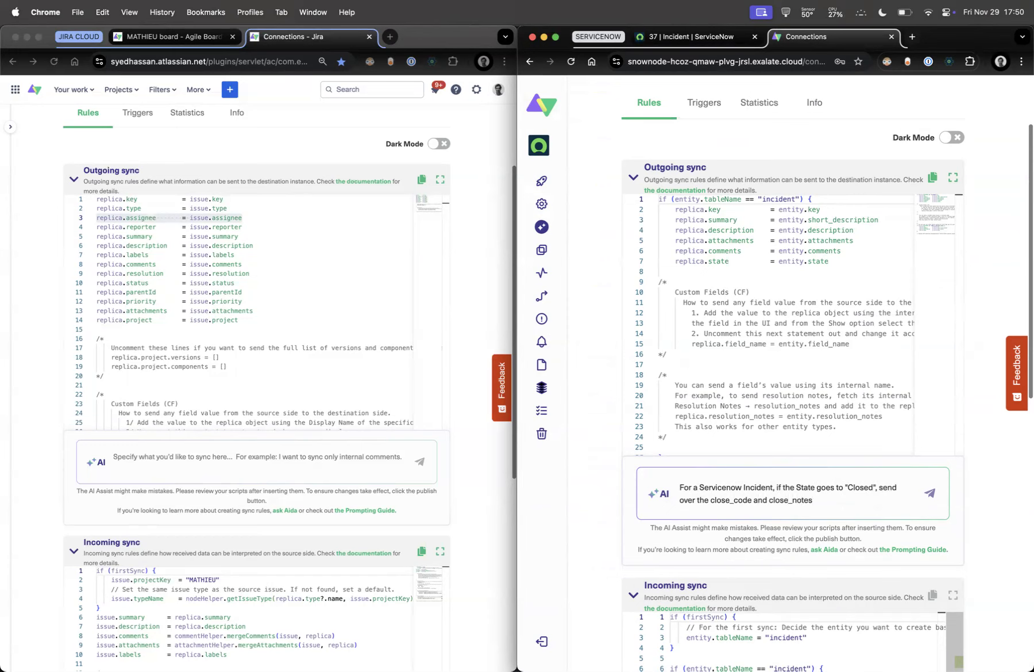
key("Return")
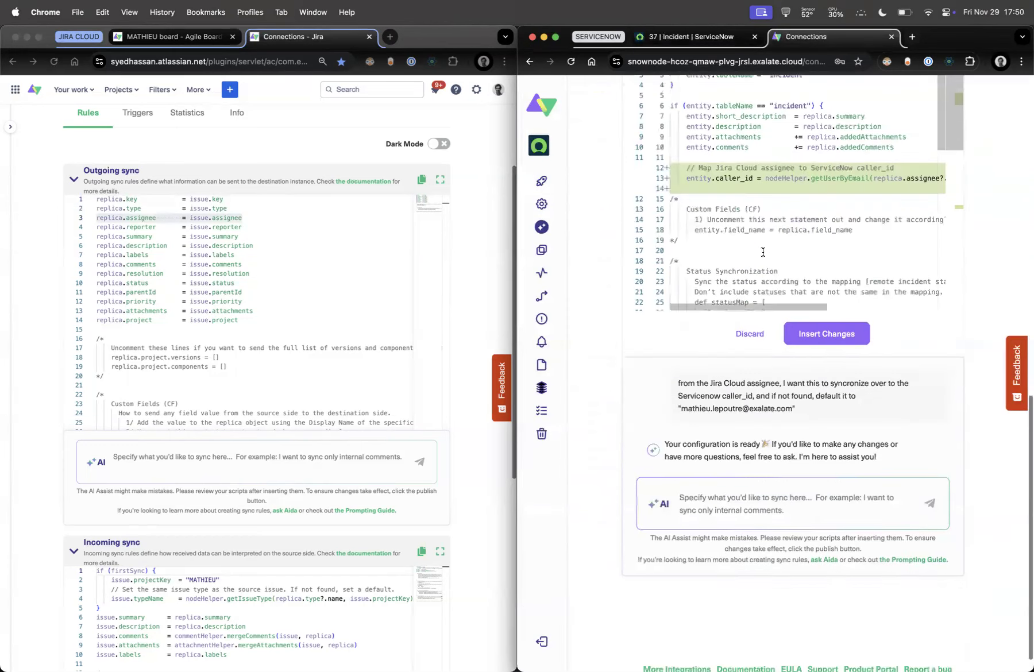
Insert the AI-generated caller_id mapping from the Jira assignee's e-mail into ServiceNow's incoming script
scroll(767, 276, "up", 3)
scroll(779, 346, "right", 2)
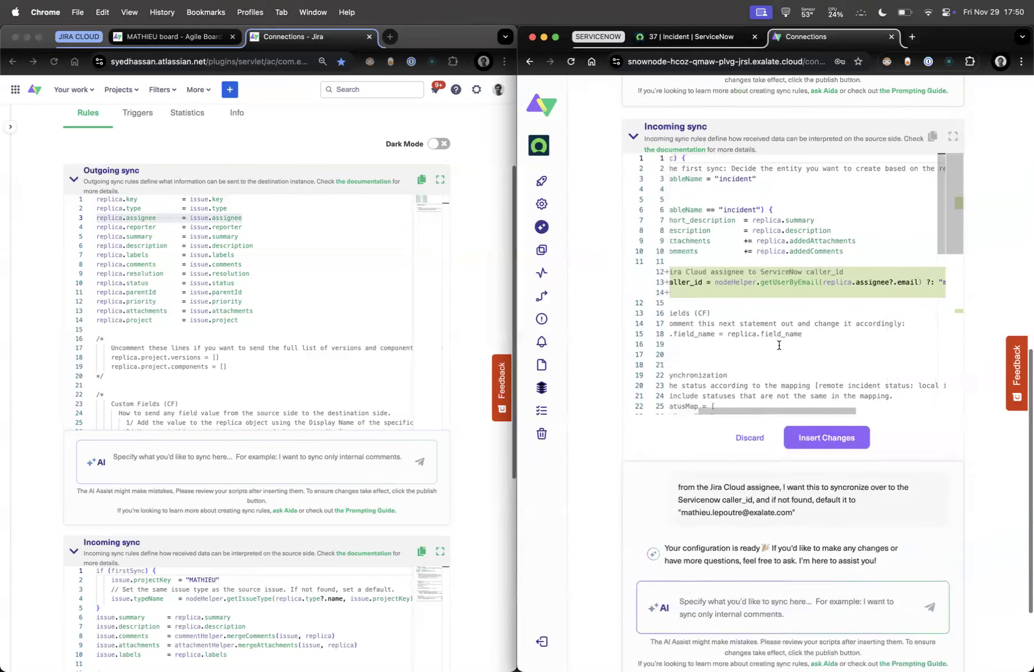
scroll(779, 345, "up", 1)
scroll(750, 323, "right", 2)
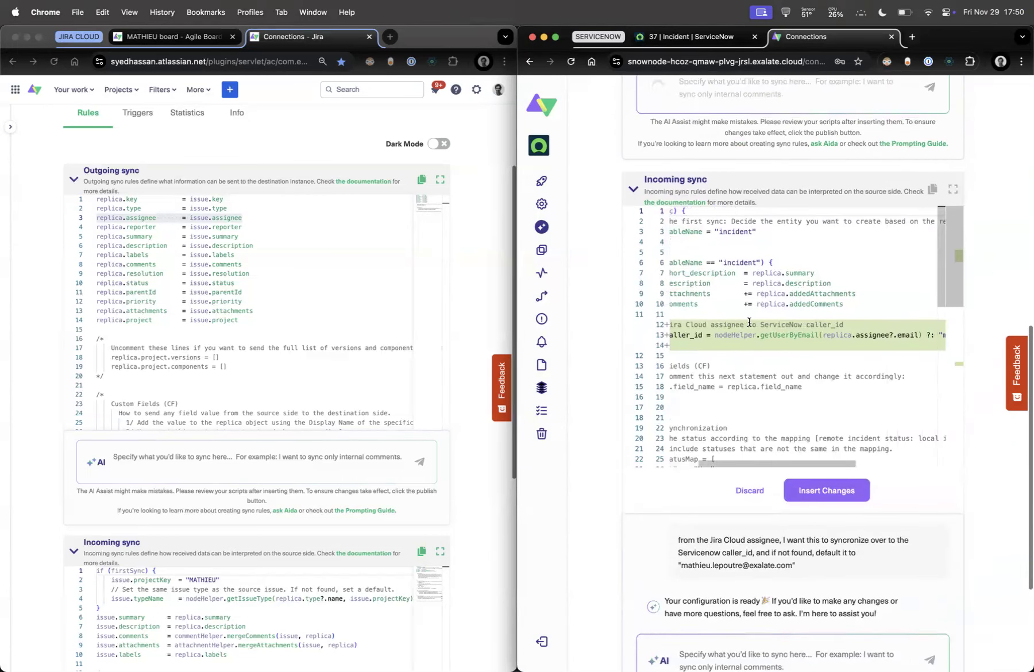
scroll(750, 323, "right", 1)
scroll(747, 319, "left", 5)
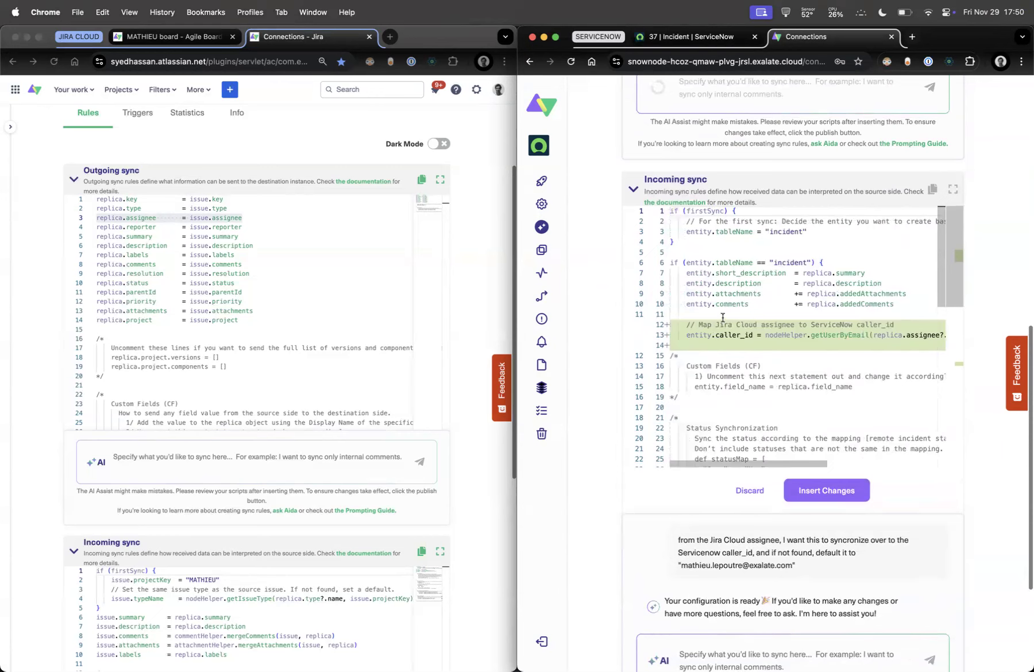
left_click(828, 494)
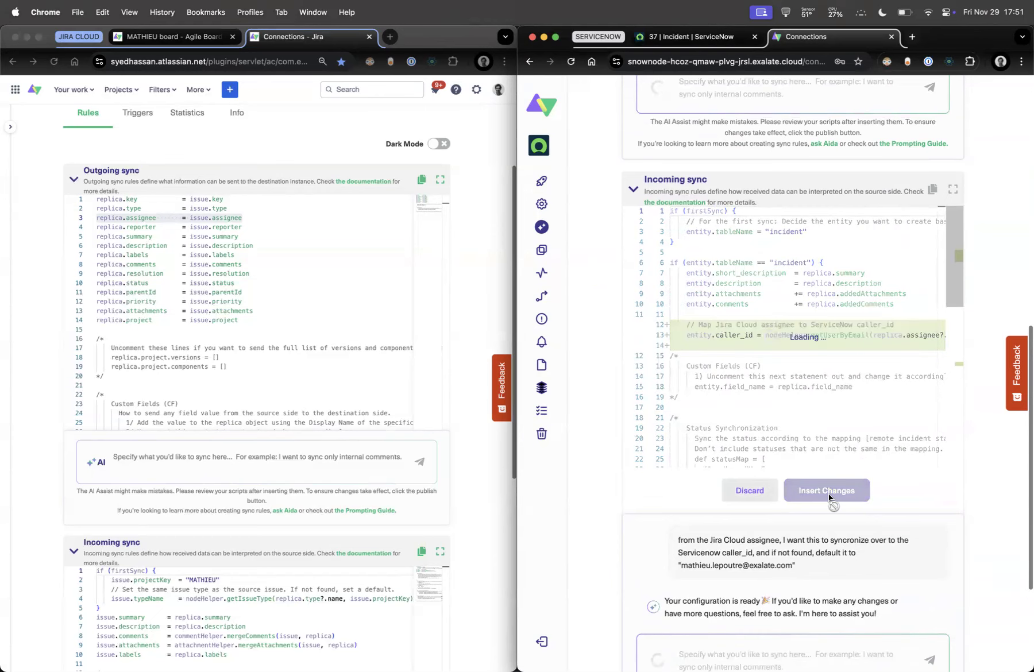
scroll(595, 297, "up", 5)
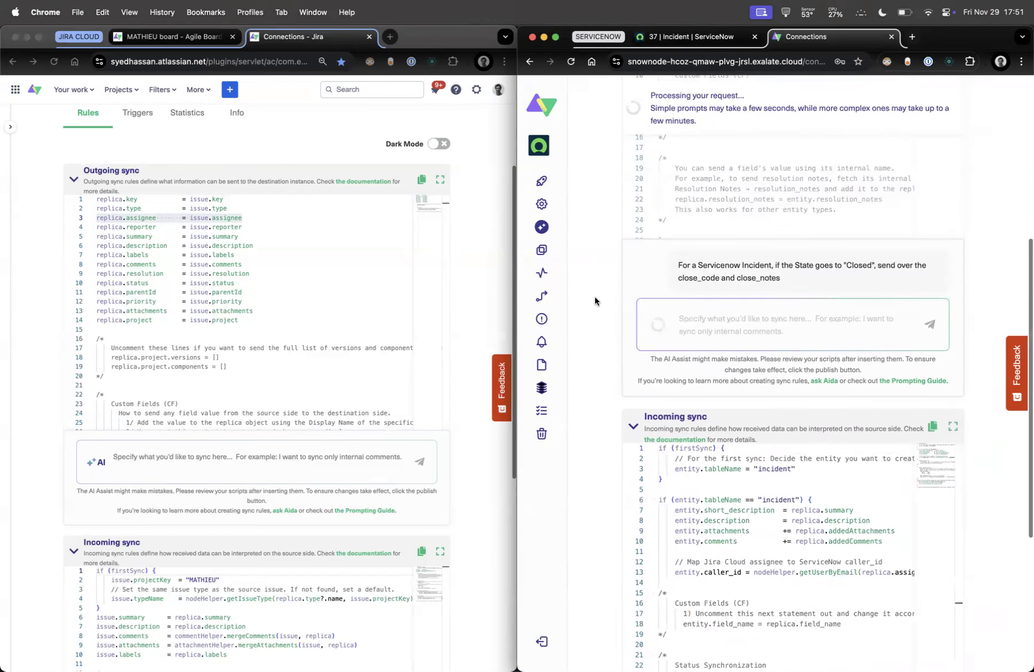
scroll(595, 297, "up", 3)
scroll(462, 328, "down", 2)
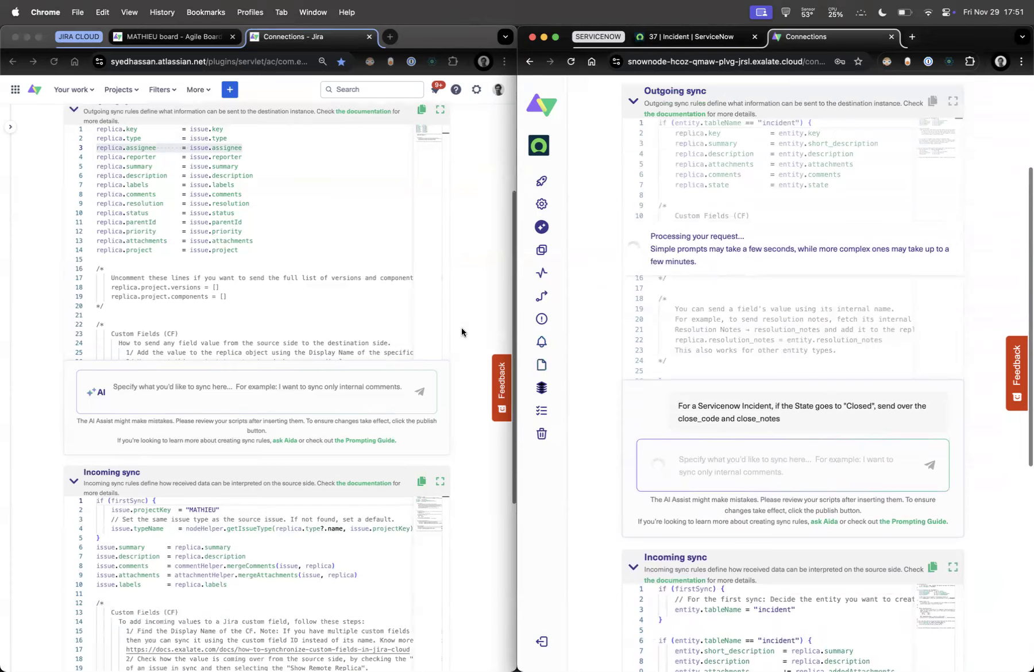
scroll(461, 328, "down", 6)
Create Jira task MATHIEU-92 'Ticket on the Jira Cloud side on 29th of November' with description 'a description which has more info'
left_click(168, 530)
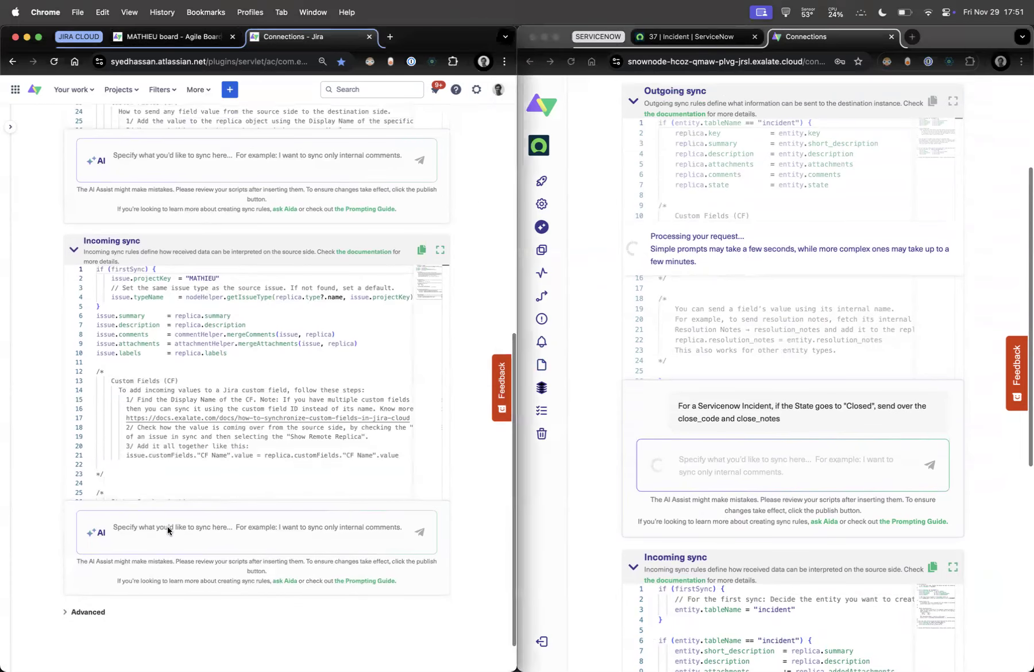
left_click(144, 38)
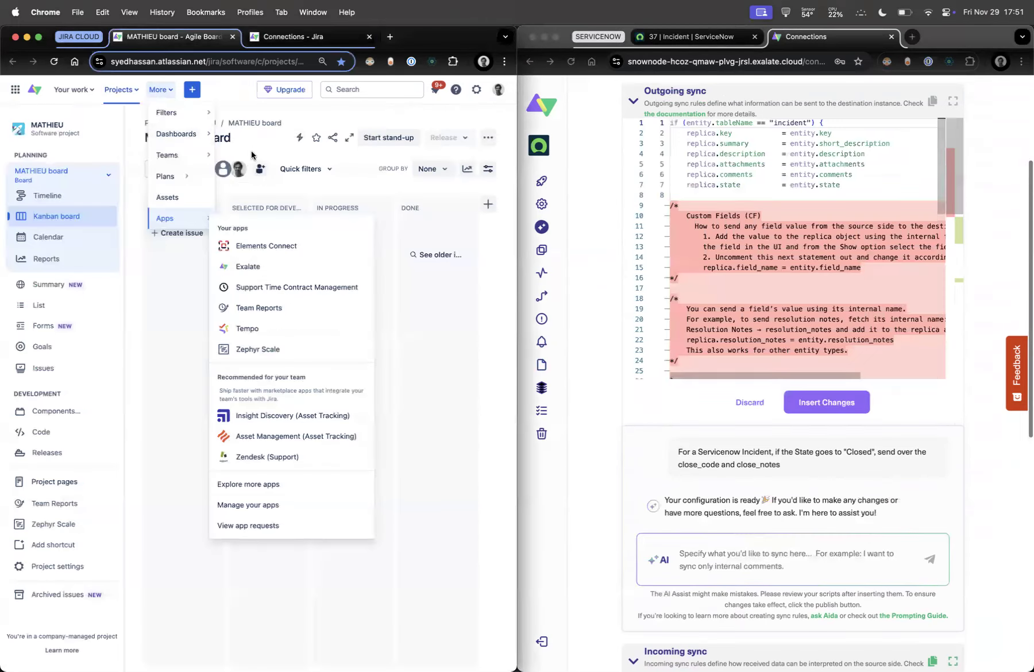
left_click(192, 91)
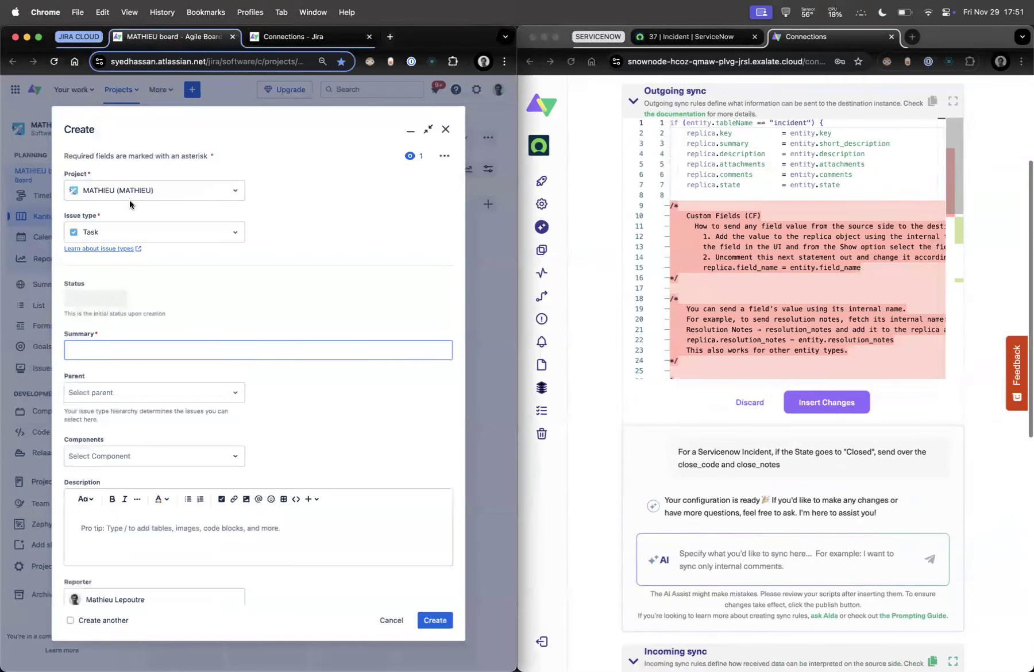
type("Ticket on the Jira Cloud ")
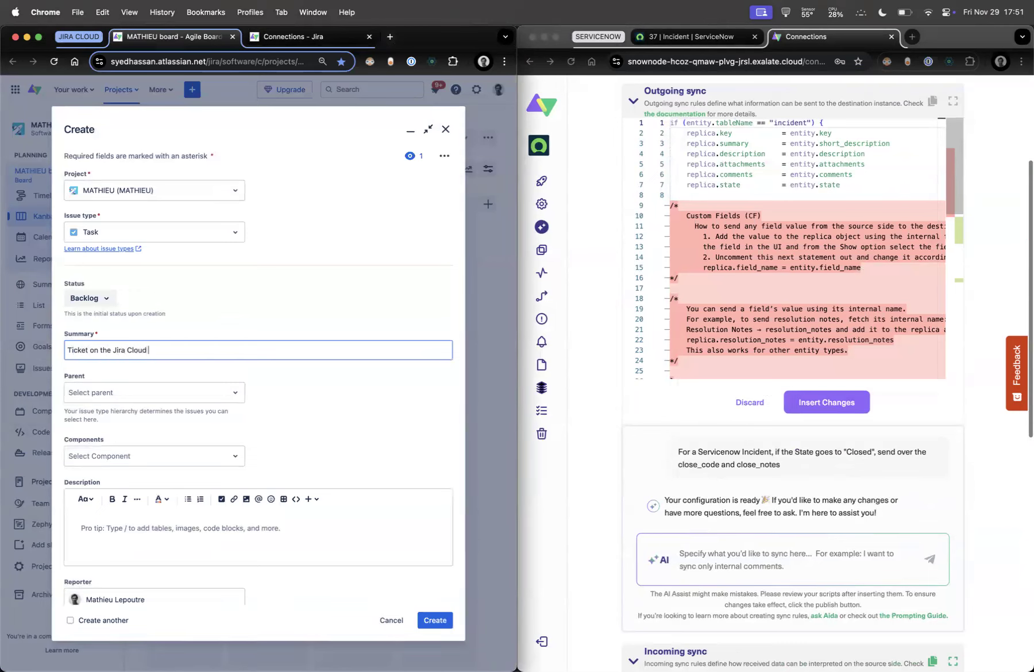
type("side on 29th of November")
scroll(119, 381, "down", 3)
left_click(160, 404)
type("a description which has more info")
left_click(437, 624)
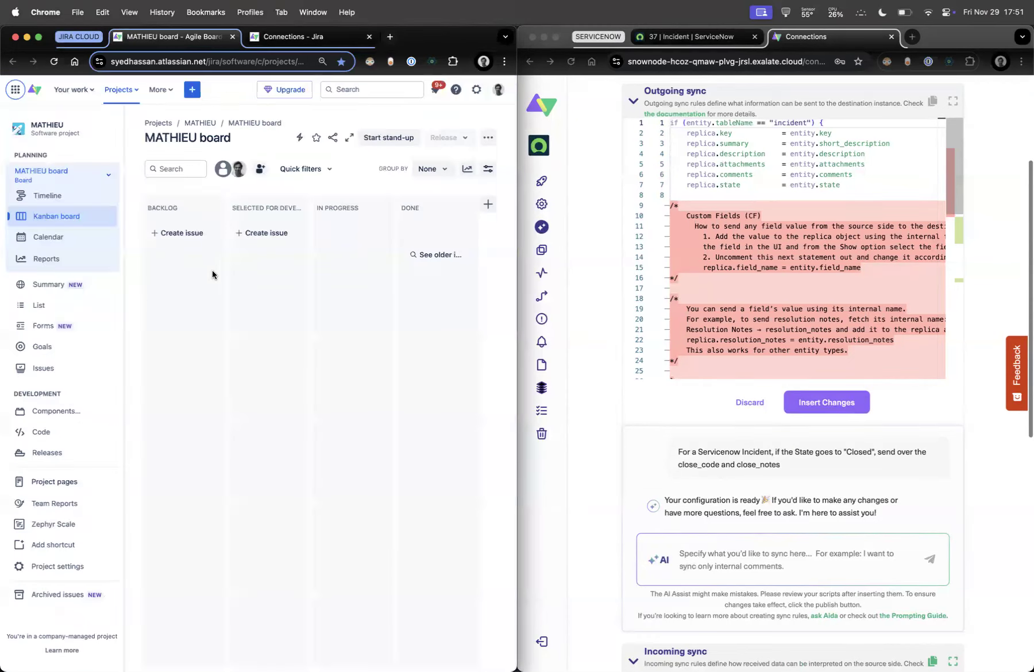
left_click(190, 272)
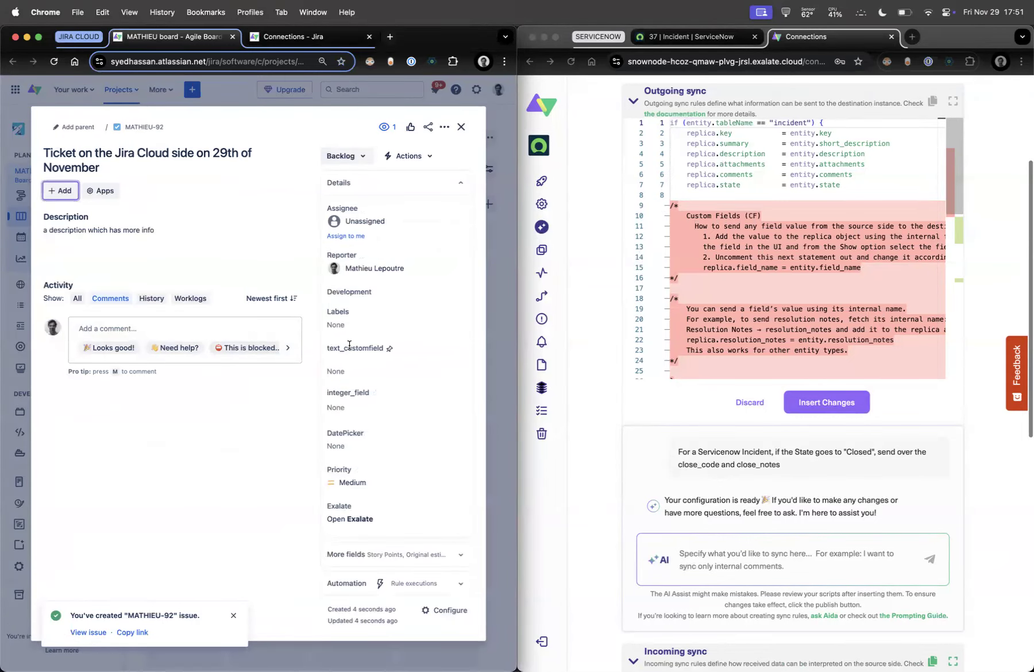
left_click(254, 36)
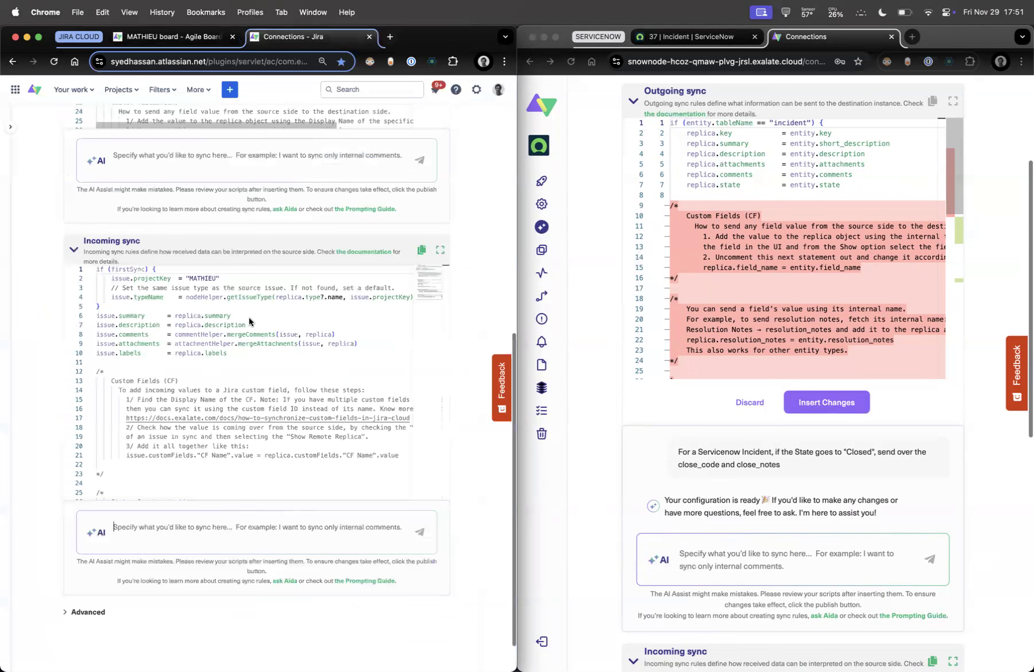
Begin the Jira incoming AI prompt with 'concatenate replica.close_code and', copying the field from ServiceNow's script
left_click(185, 545)
type("concatenate the ")
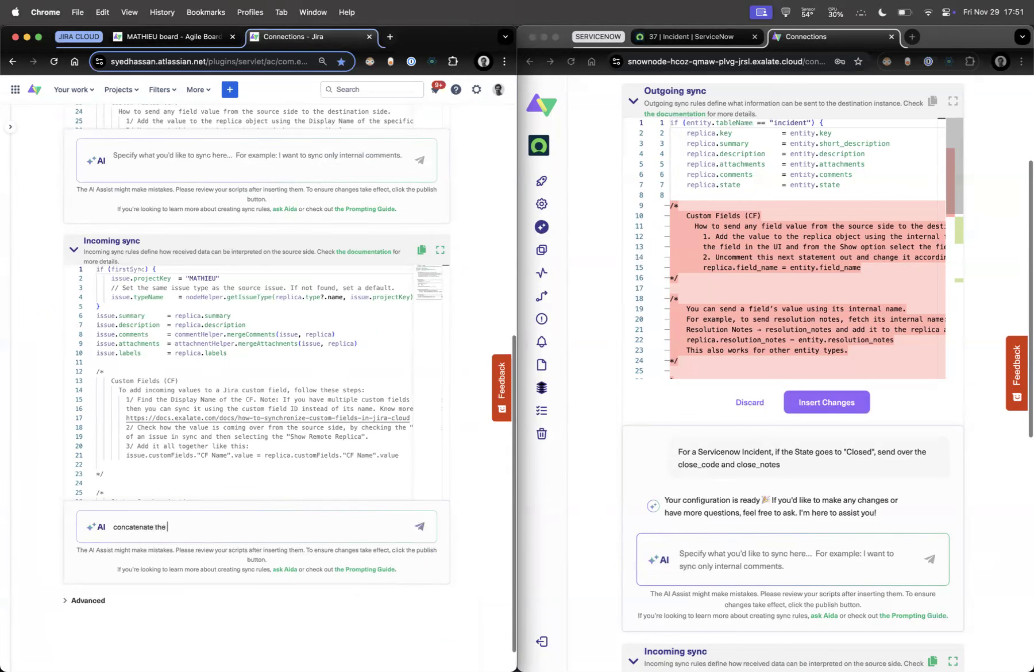
type("replic")
scroll(763, 272, "down", 5)
left_click(763, 272)
double_click(717, 273)
left_click_drag(756, 272, 778, 273)
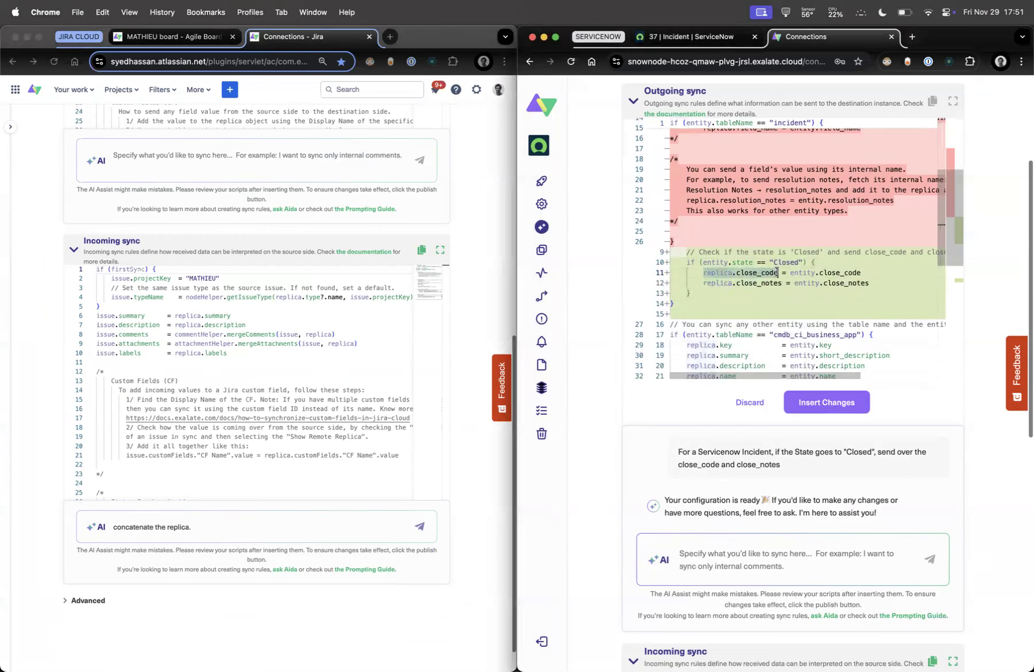
key("super+c")
left_click(201, 524)
key("super+v")
key("BackSpace")
key("BackSpace")
key("BackSpace")
key("BackSpace")
key("BackSpace")
key("BackSpace")
key("BackSpace")
key("BackSpace")
key("BackSpace")
key("BackSpace")
key("BackSpace")
key("BackSpace")
key("BackSpace")
key("BackSpace")
key("BackSpace")
key("BackSpace")
key("BackSpace")
key("BackSpace")
key("BackSpace")
key("BackSpace")
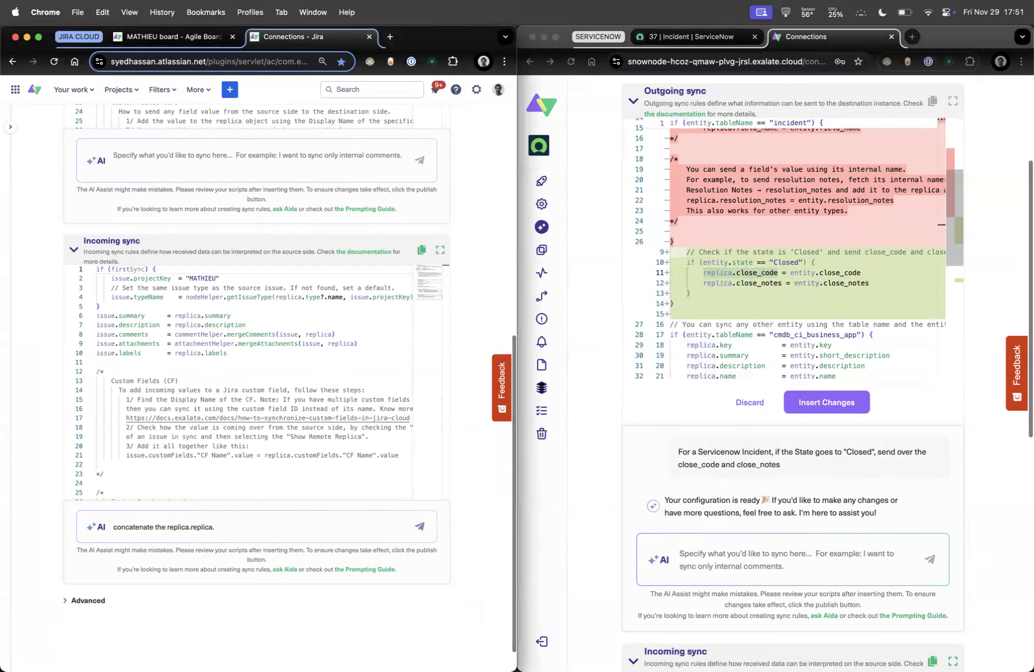
key("super+v")
type("and")
Add replica.close_notes and 'from Servicenow to the Jira Cloud customField called' to the prompt
left_click(664, 394)
left_click(702, 284)
left_click_drag(702, 284, 782, 284)
left_click(273, 527)
key("super+v")
type("into")
key("BackSpace")
key("BackSpace")
key("BackSpace")
key("BackSpace")
type("from Servci")
key("BackSpace")
key("BackSpace")
type("icenow to")
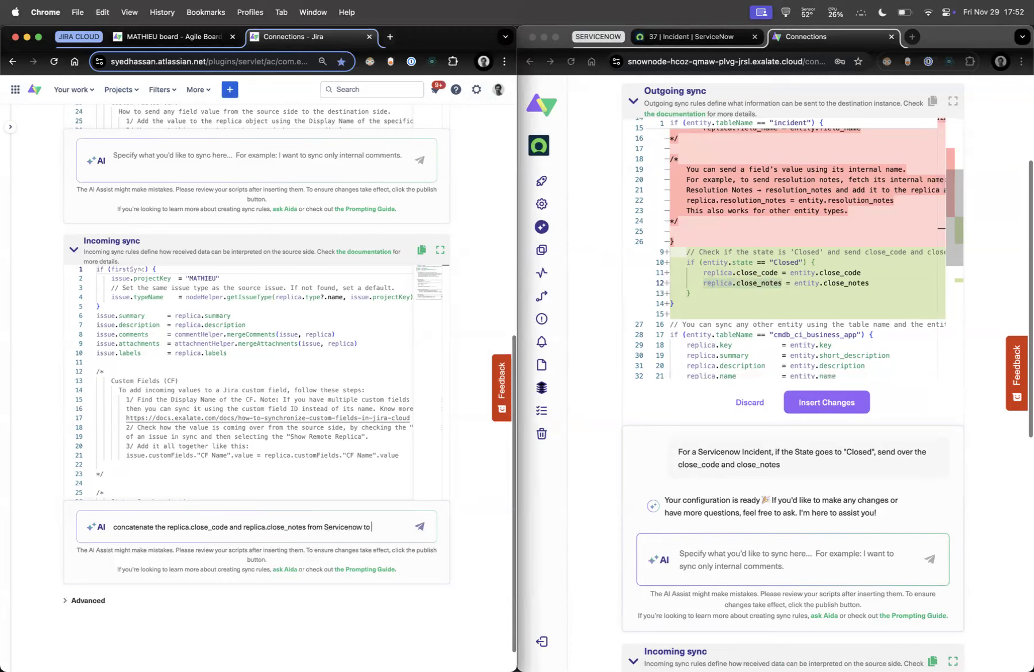
type(" the Jira Cloud custom")
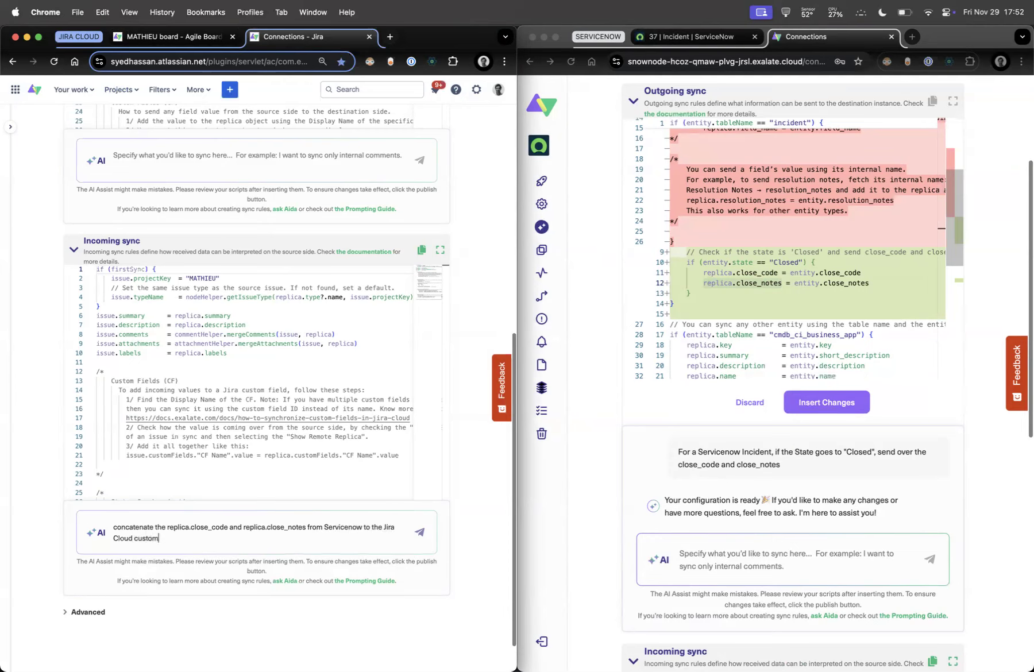
type("Field called \"")
key("super+v")
key("super+z")
key("super+z")
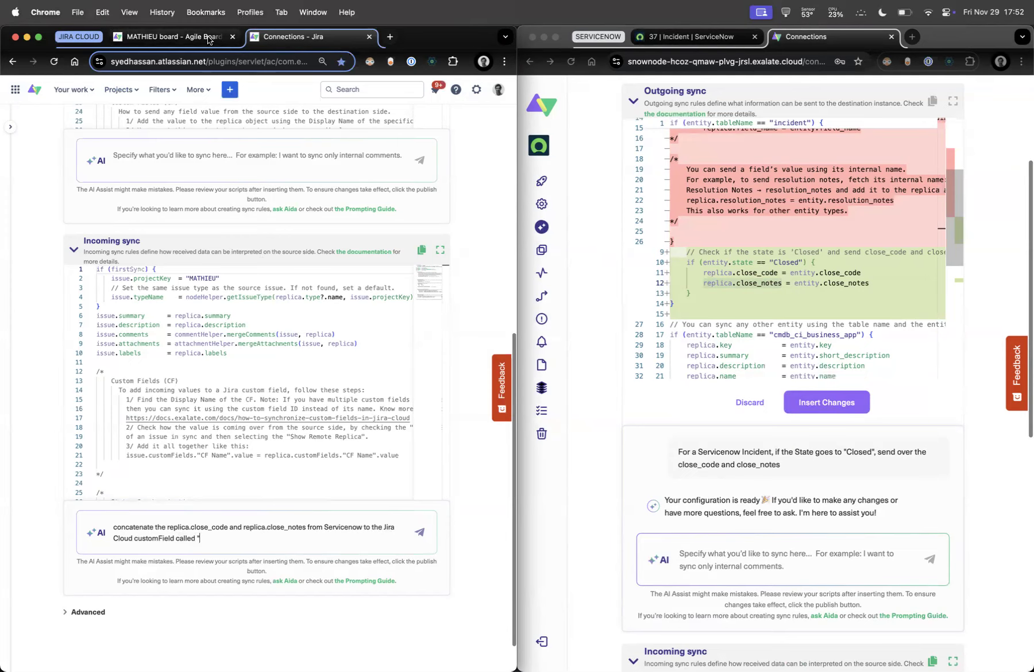
Complete the prompt with text_customfield copied from MATHIEU-92 and send it
left_click(192, 37)
key("super+c")
key("ctrl+Tab")
key("super+v")
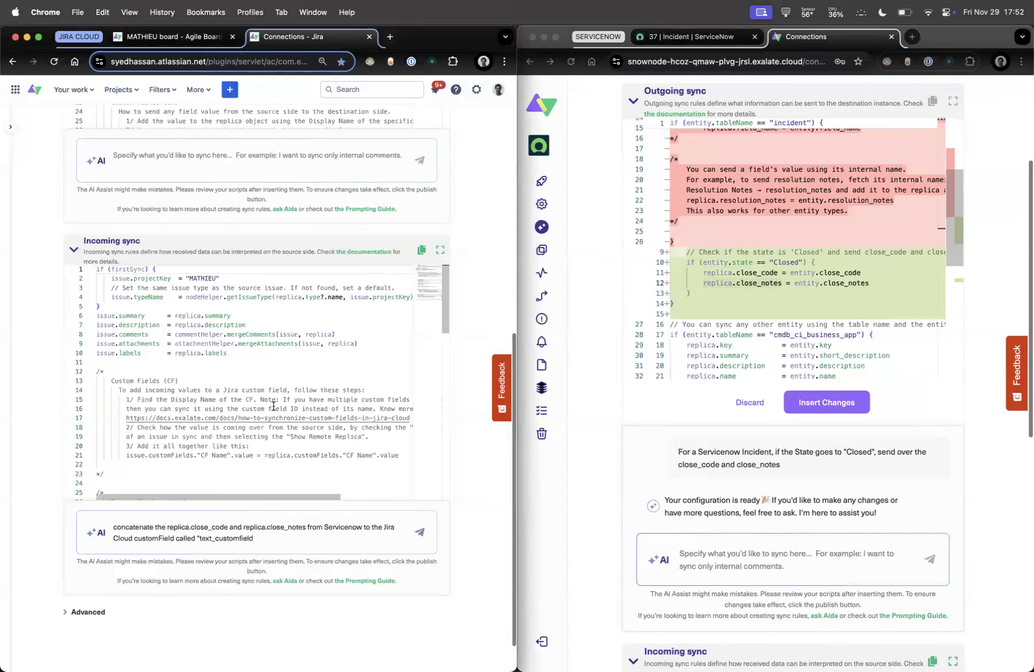
left_click(420, 533)
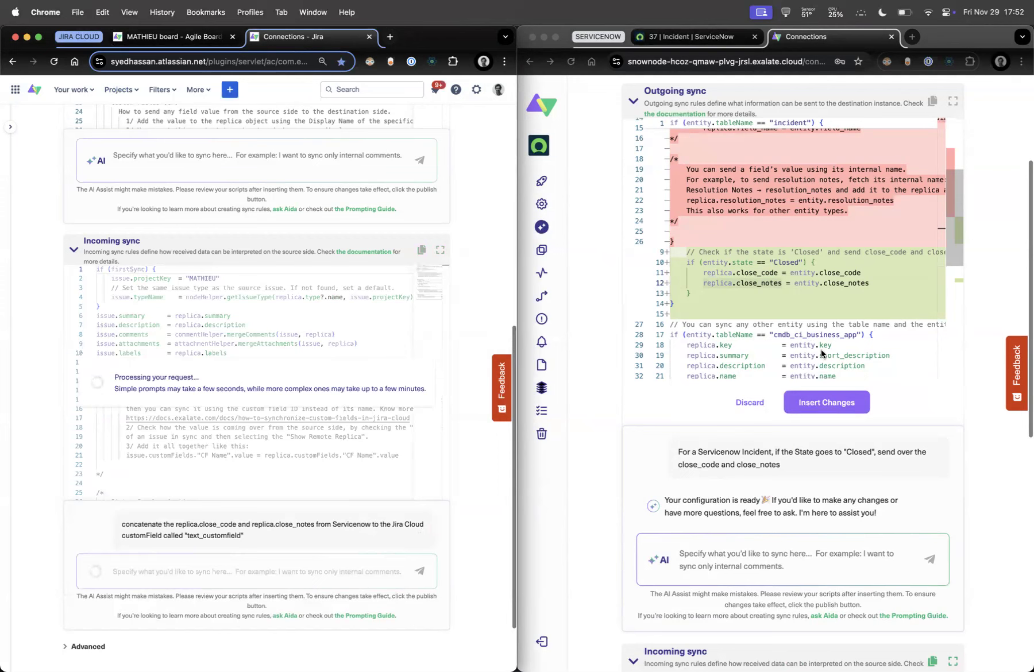
Insert the AI-suggested close_code/close_notes changes into the ServiceNow outgoing and Jira incoming scripts
left_click(833, 404)
left_click(831, 401)
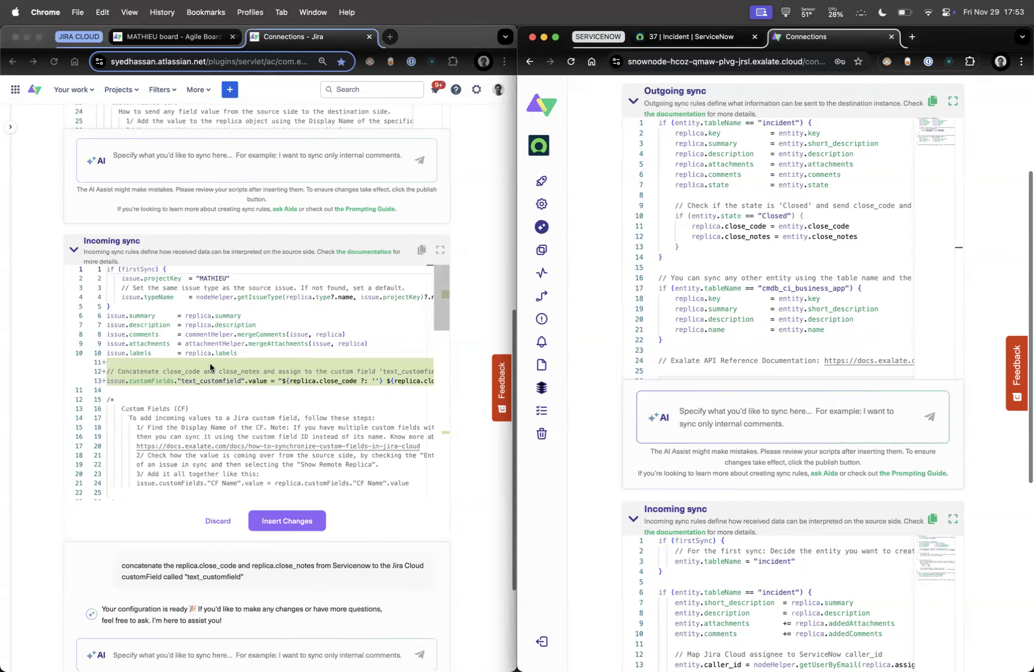
left_click(240, 374)
left_click_drag(125, 381, 214, 382)
scroll(296, 382, "right", 4)
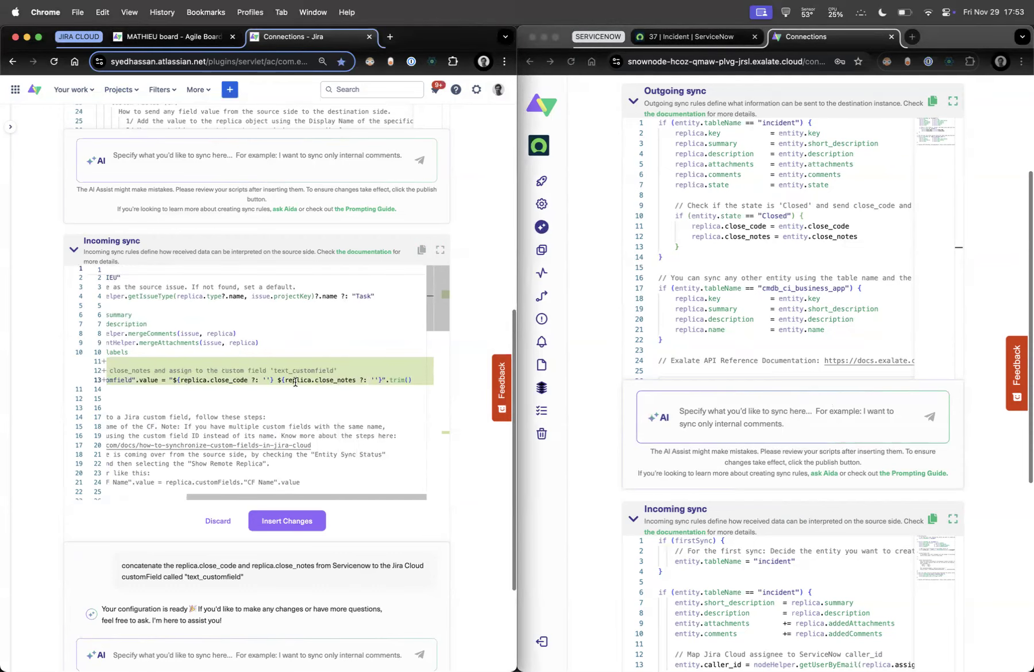
left_click(283, 517)
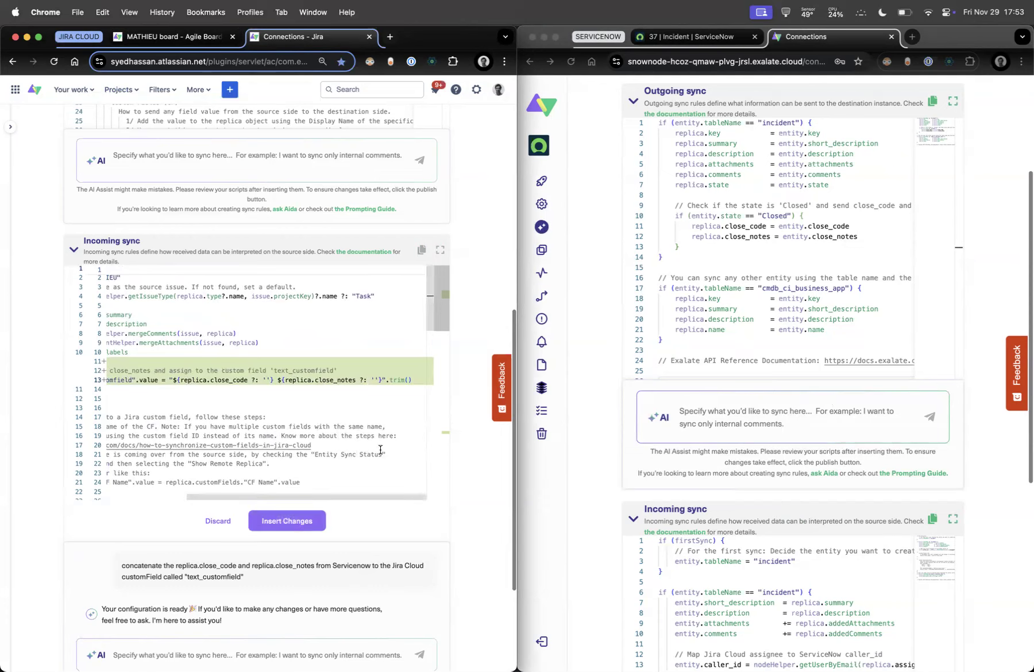
left_click_drag(413, 380, 386, 381)
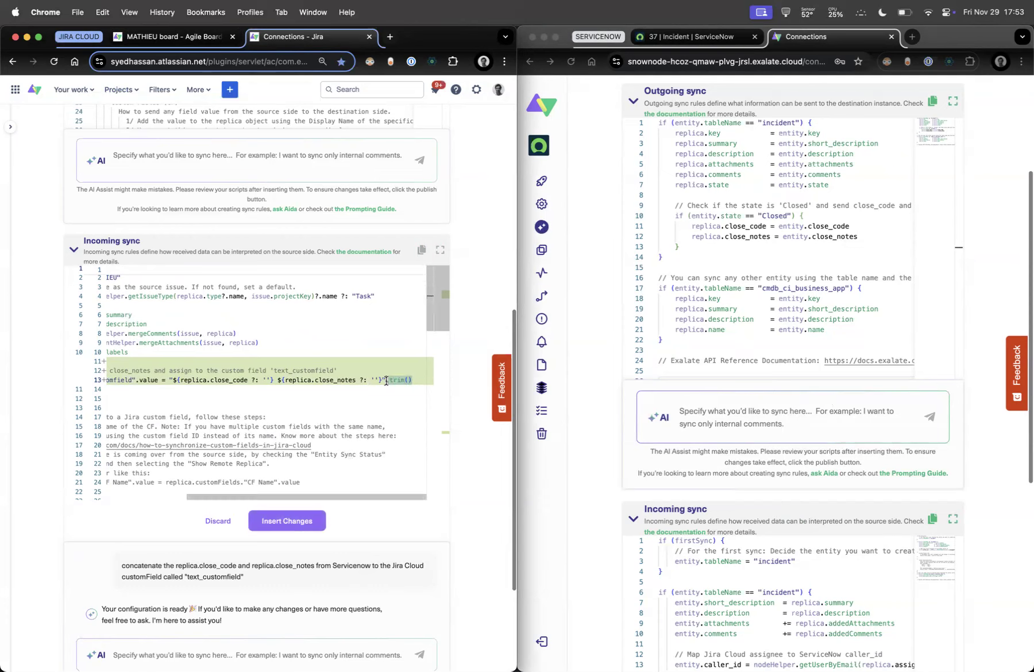
left_click(287, 521)
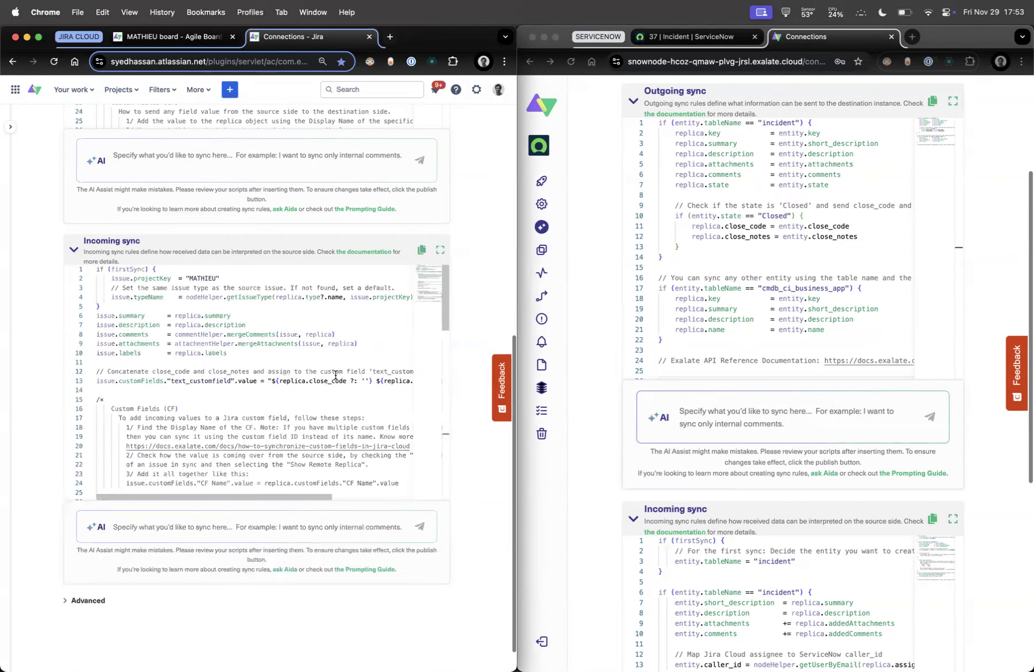
Delete trim() from incoming line 13, then publish both the Jira and ServiceNow configurations
left_click_drag(413, 381, 376, 381)
key("BackSpace")
key("BackSpace")
scroll(471, 339, "up", 8)
left_click(463, 169)
scroll(623, 240, "up", 5)
left_click(972, 148)
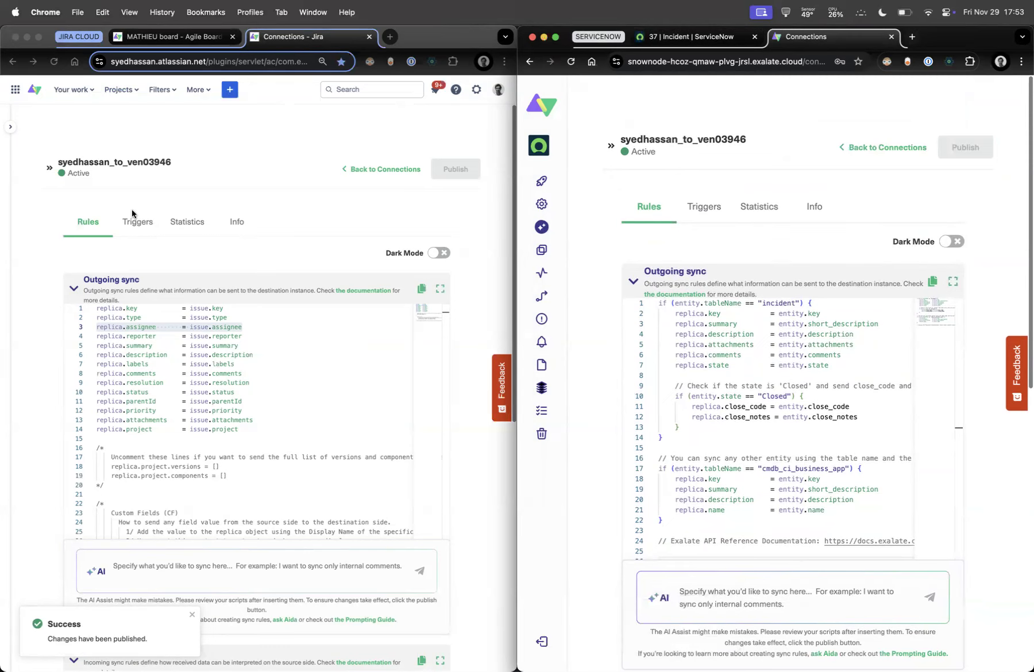
Add an active Exalate trigger with JQL 'project = MATHIEU and labels = syncviaaitosnow', copying the label name
left_click(180, 36)
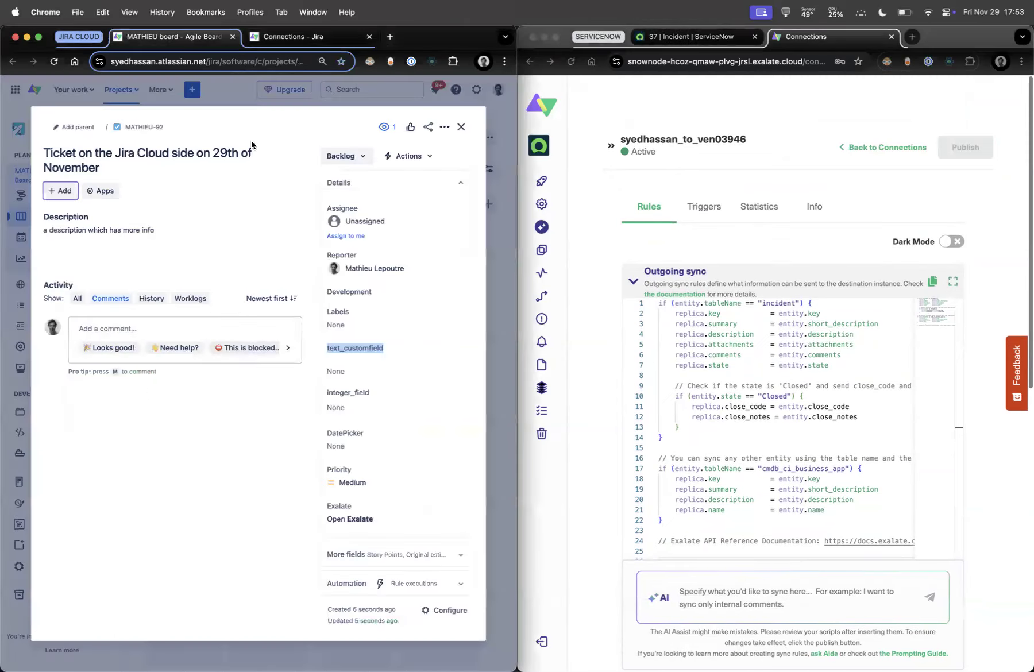
left_click(304, 39)
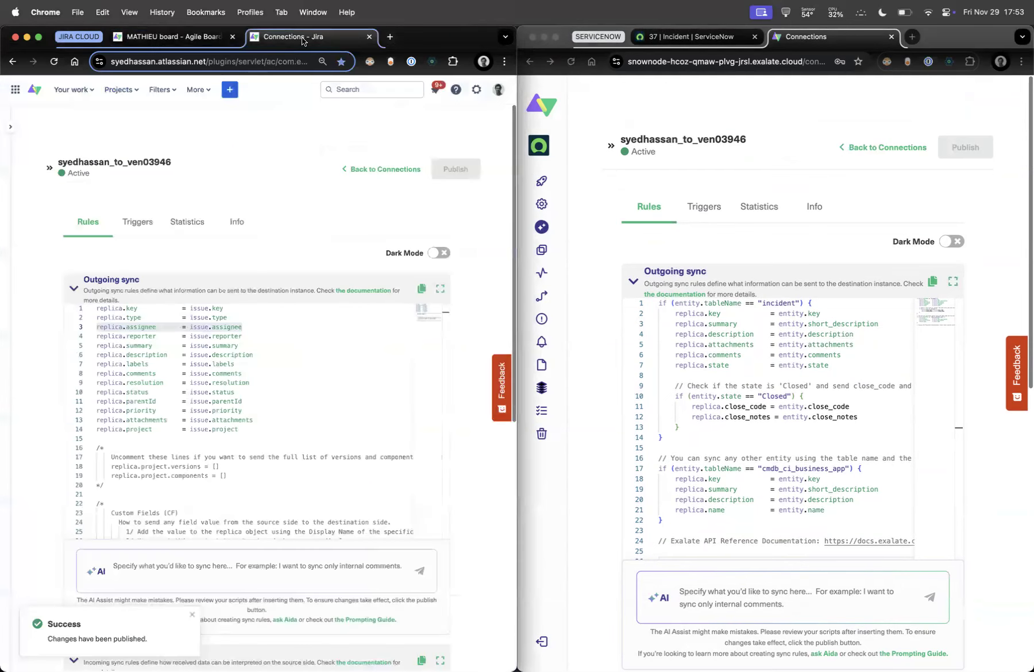
left_click(138, 228)
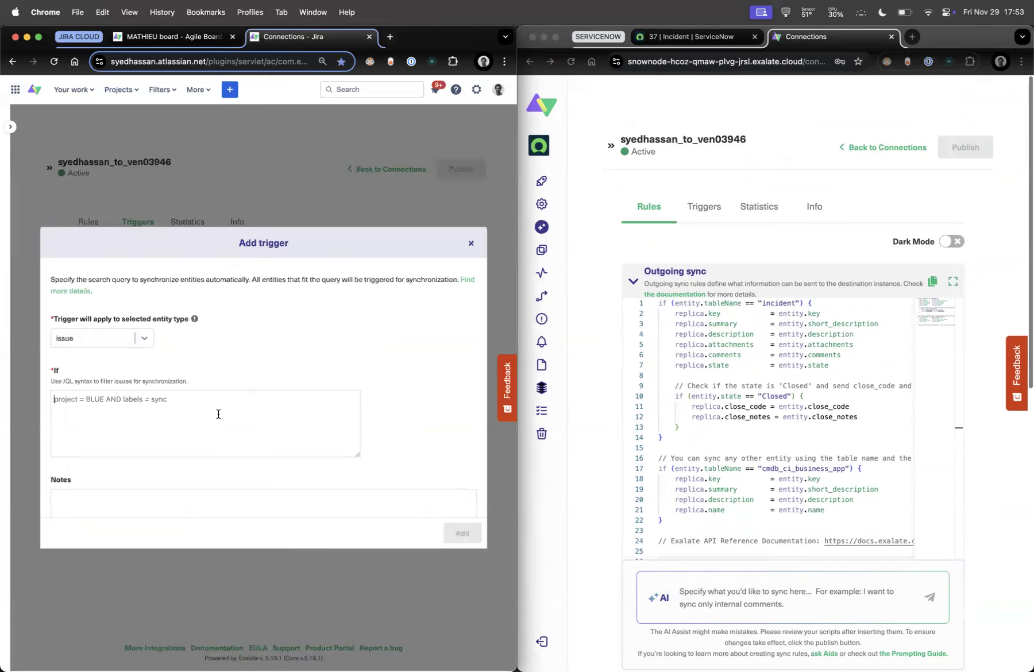
type("project")
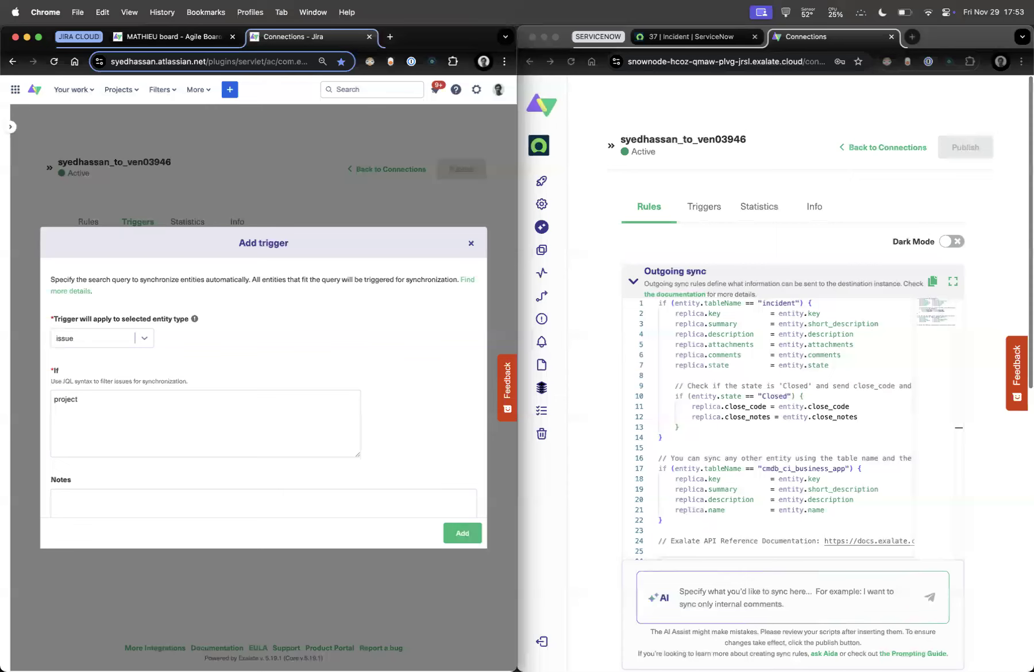
type(" = MATHIEU and labels = syncviaaitosnow")
double_click(180, 398)
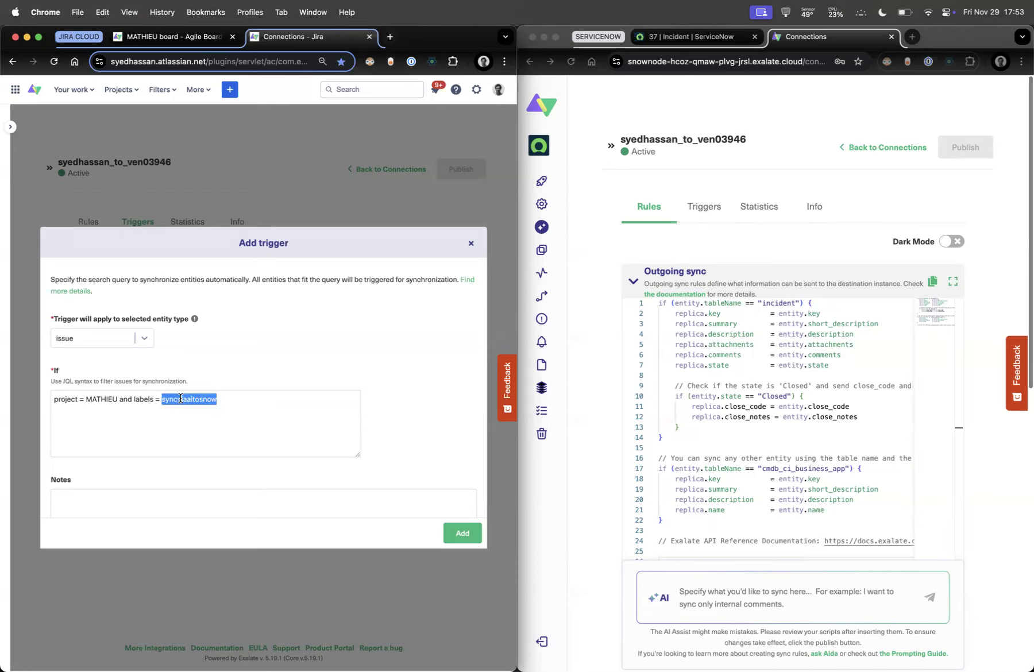
scroll(115, 426, "down", 2)
left_click(56, 489)
left_click(463, 533)
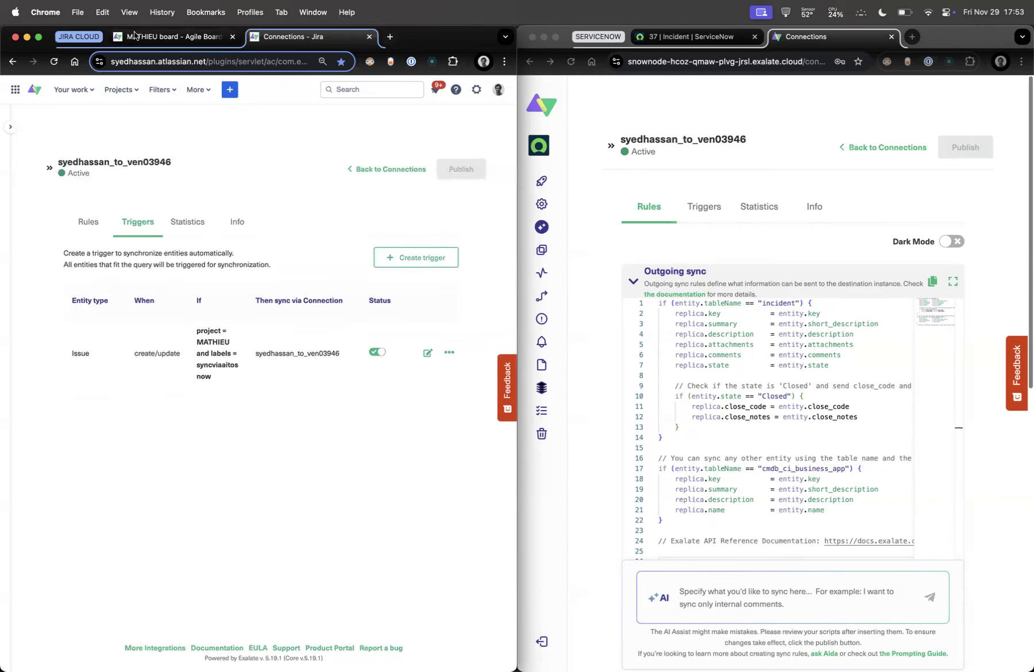
left_click(166, 36)
Paste the syncviaaitosnow label onto MATHIEU-92 and save it
left_click(339, 328)
key("super+v")
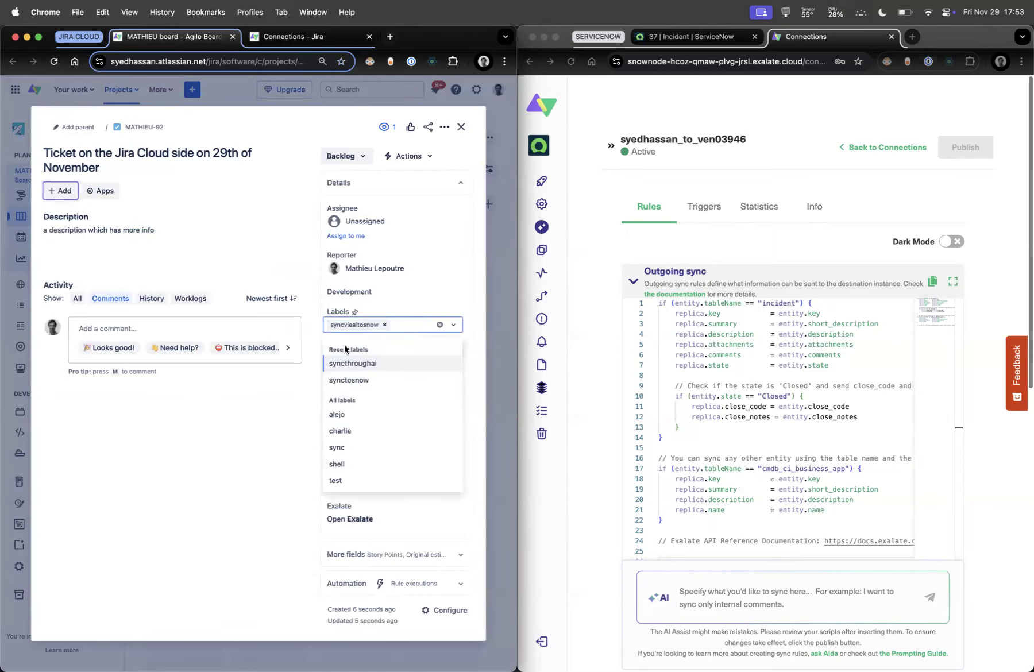
left_click(222, 455)
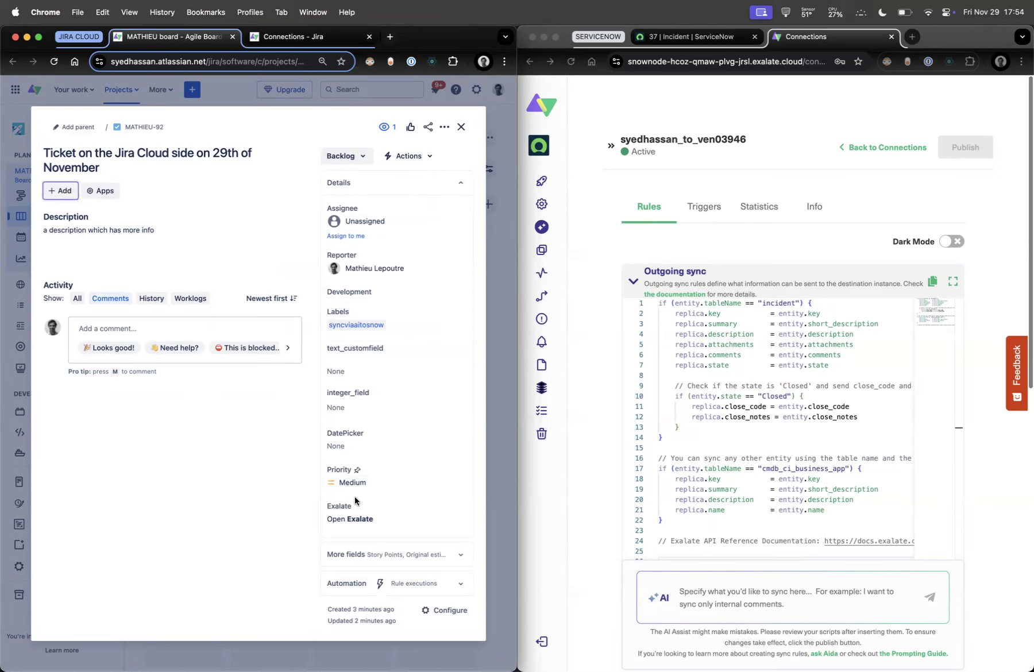
Open MATHIEU-92's Exalate sync panel and follow its remote link to ServiceNow incident INC0011384
left_click(352, 517)
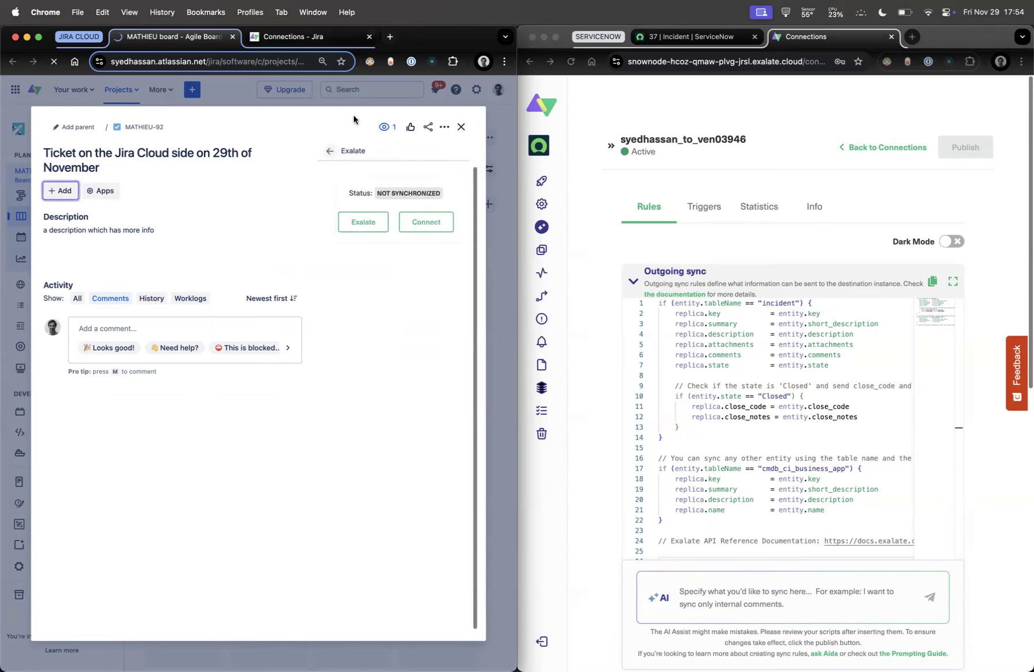
left_click(321, 37)
left_click(359, 169)
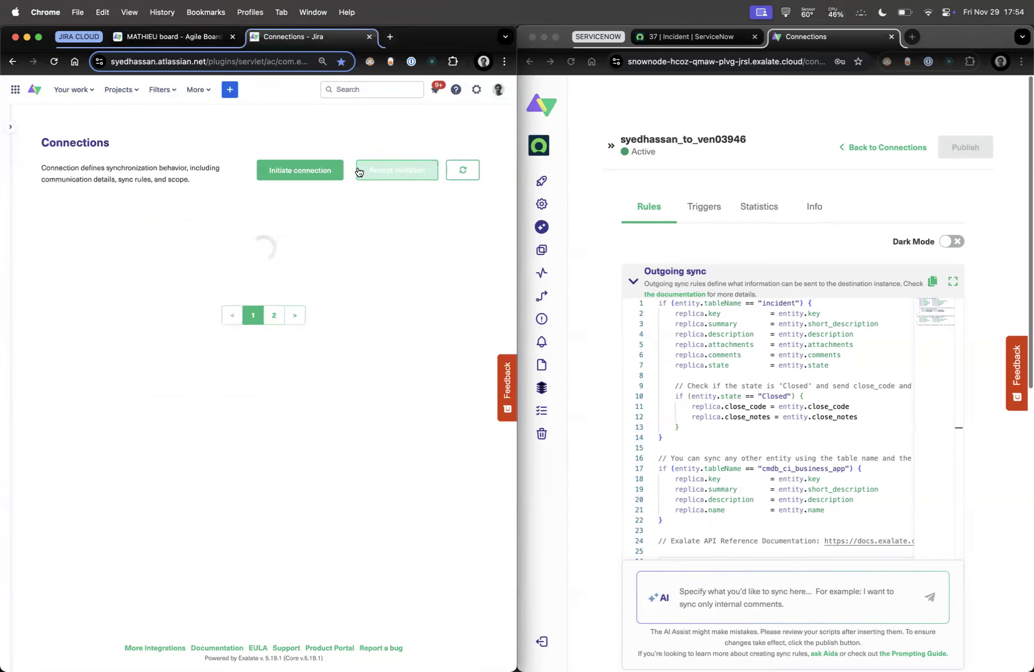
left_click(166, 37)
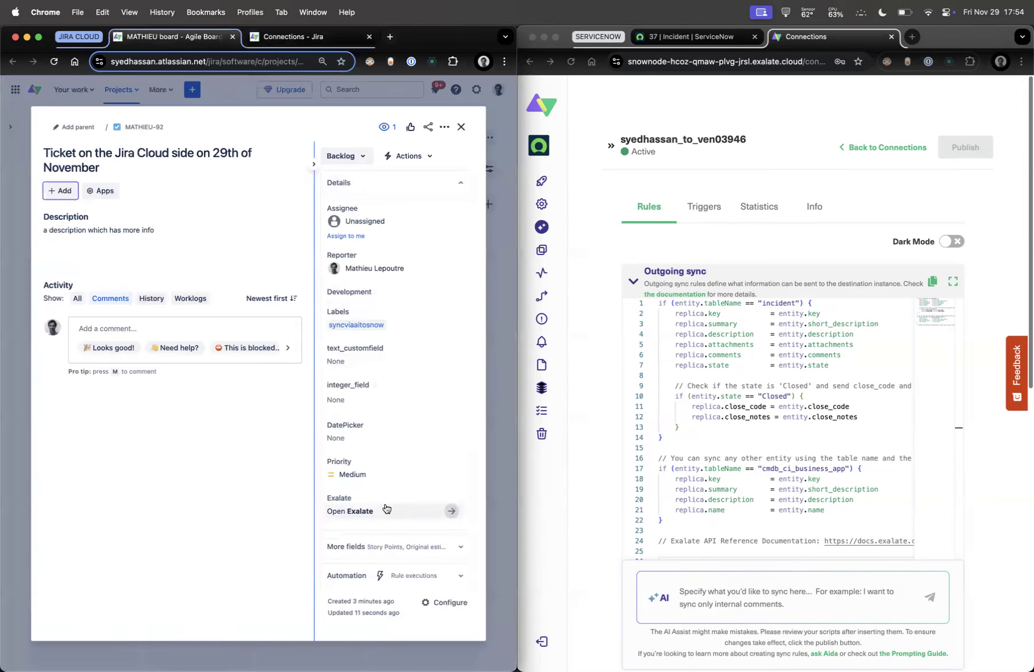
left_click(377, 509)
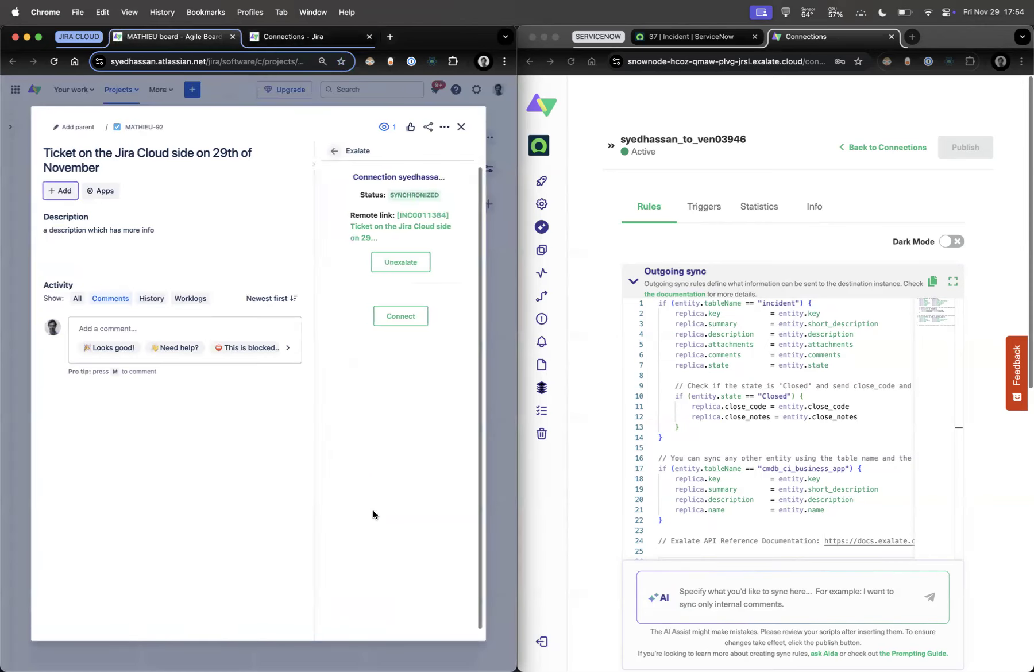
left_click(399, 227)
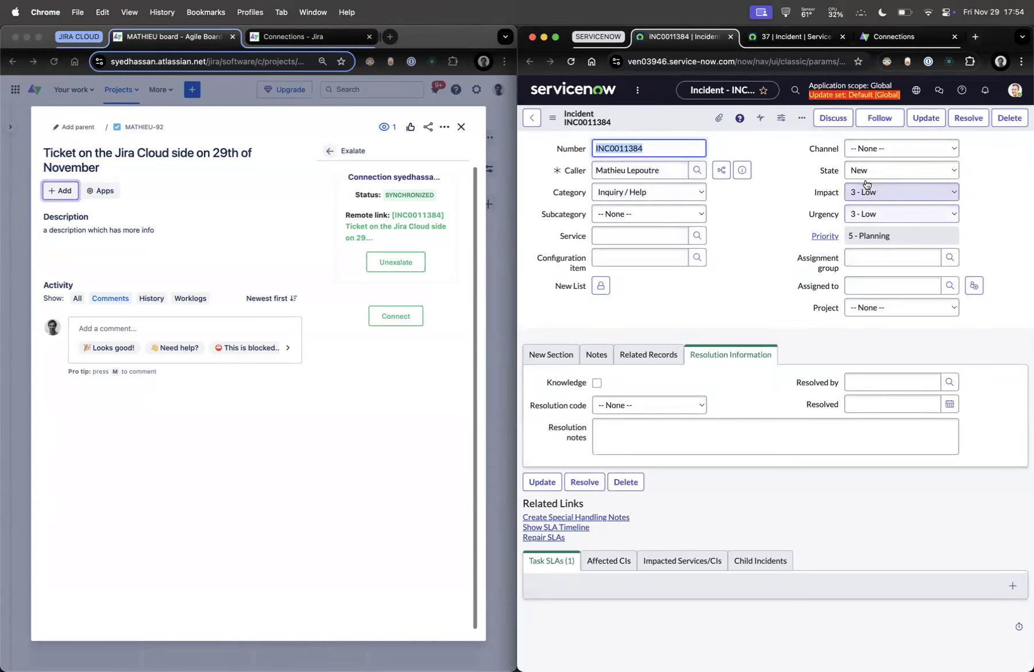
Add the work note 'hello from servicenow' to INC0011384 and save the incident
left_click(548, 355)
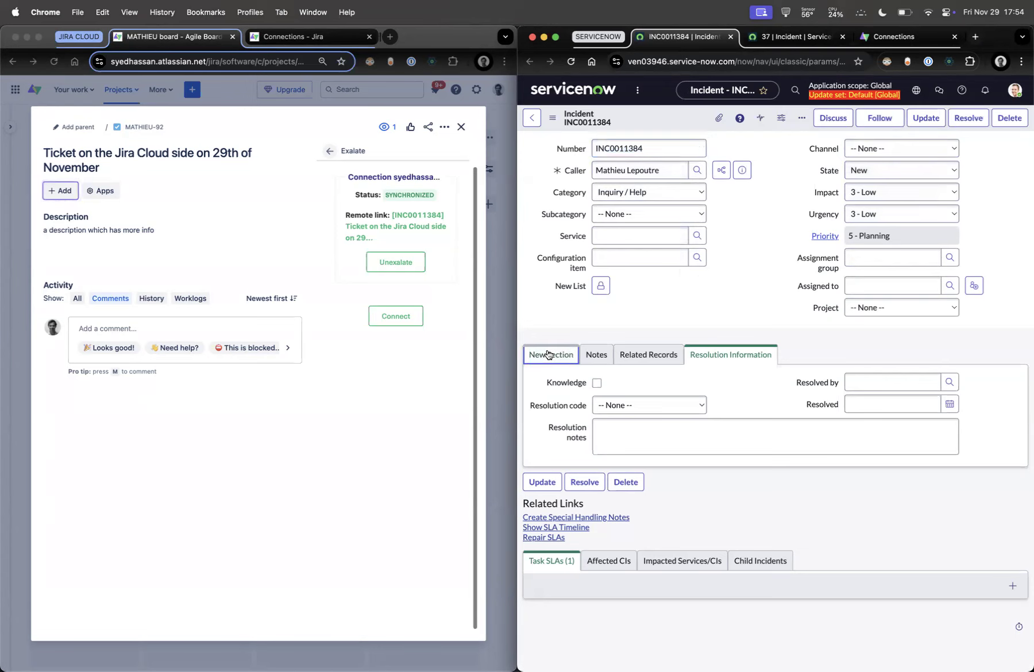
left_click(597, 355)
type("hel")
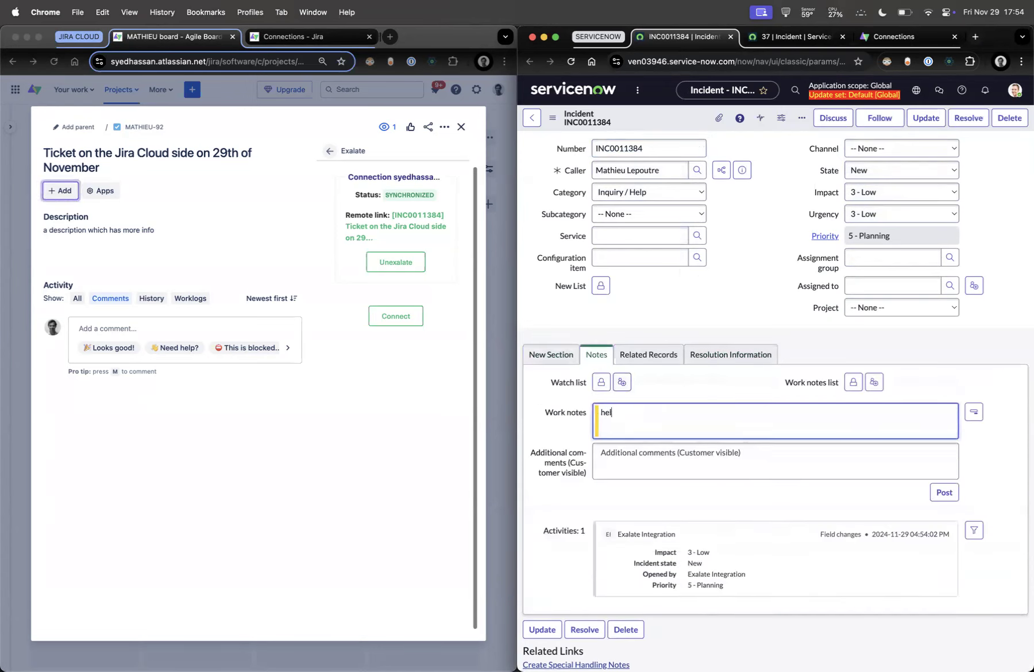
type("lo from servicenow")
right_click(677, 122)
left_click(688, 134)
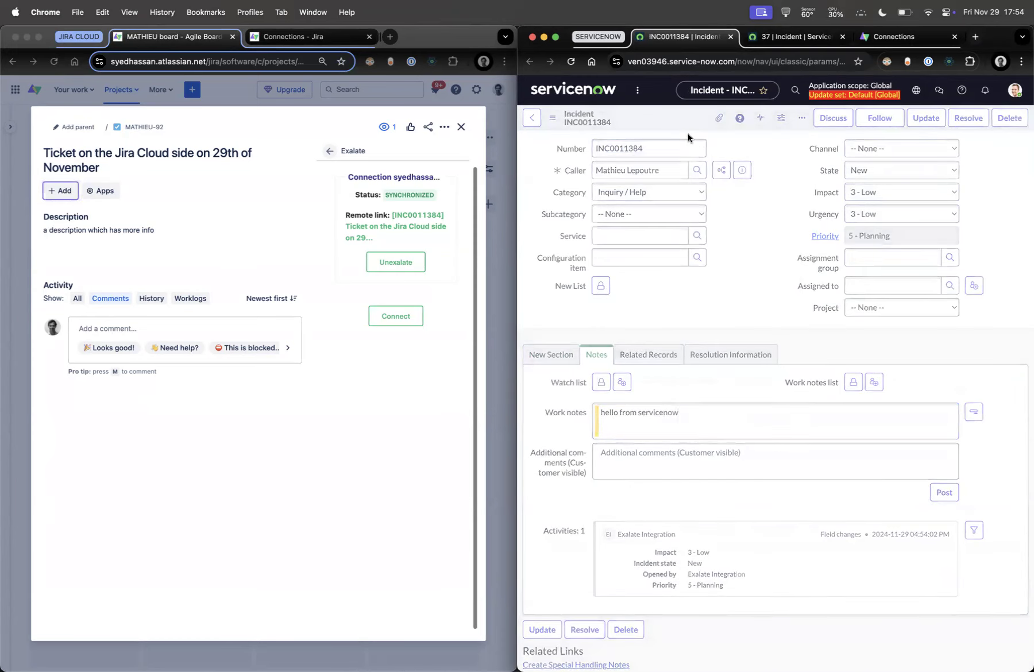
Close the incident as Solved (Work Around) with resolution notes 'this ticket is solved.' and save
left_click(885, 171)
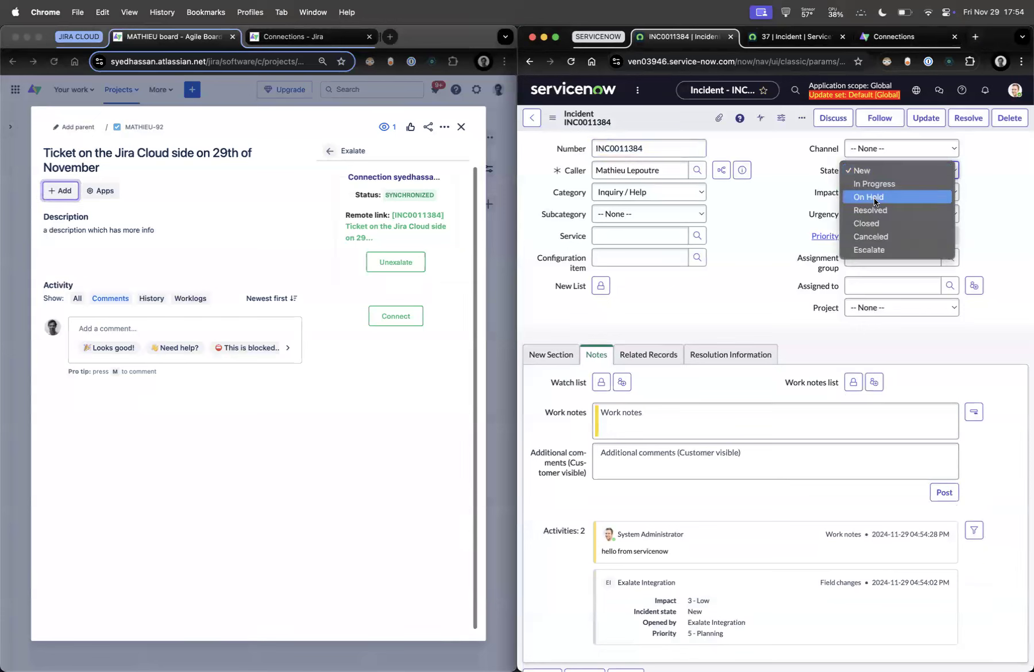
left_click(873, 223)
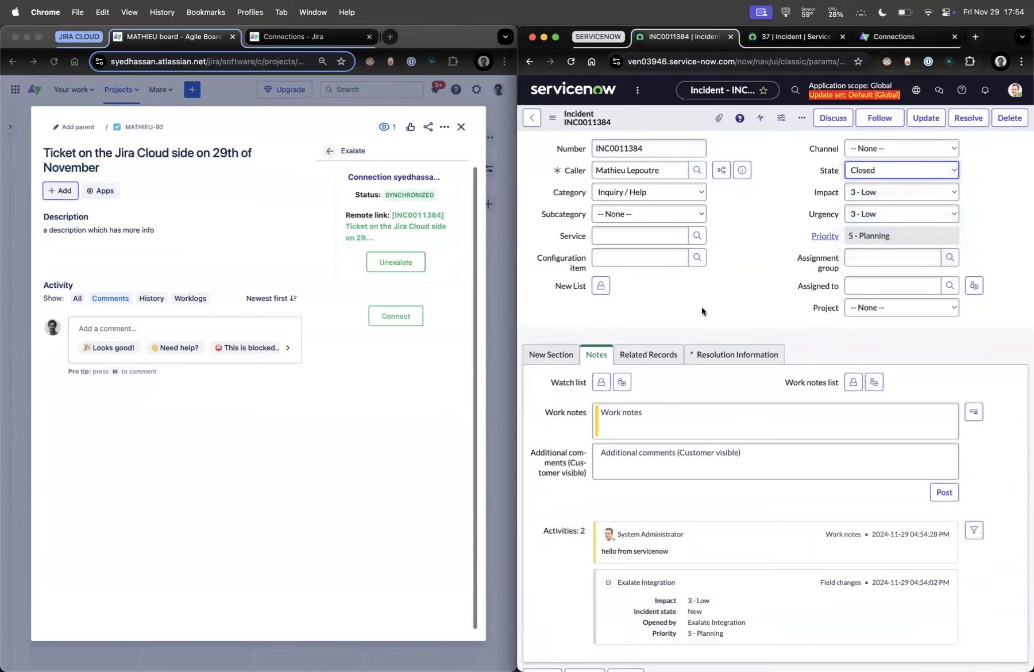
left_click(738, 355)
left_click(611, 410)
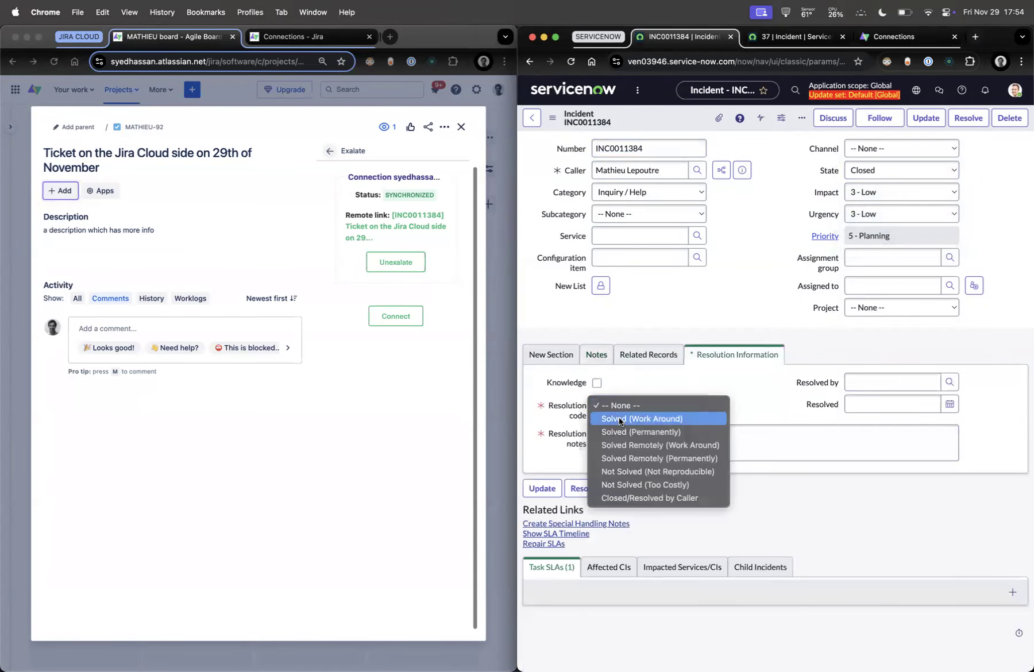
left_click(620, 420)
left_click(635, 438)
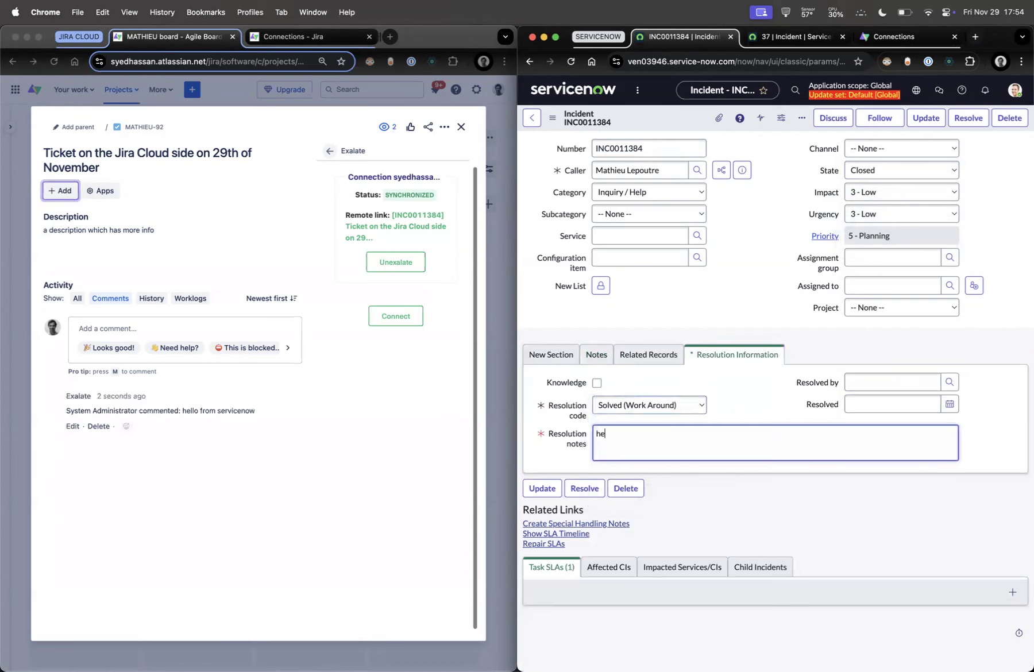
type("this ticket w")
key("BackSpace")
type("is ")
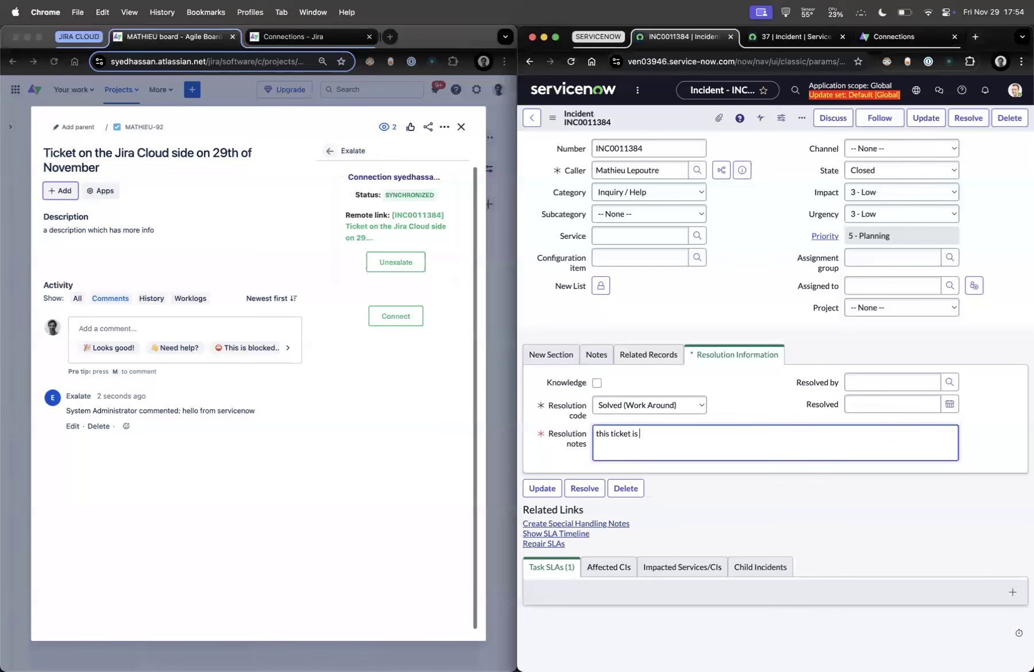
type("solved.")
right_click(694, 122)
left_click(694, 124)
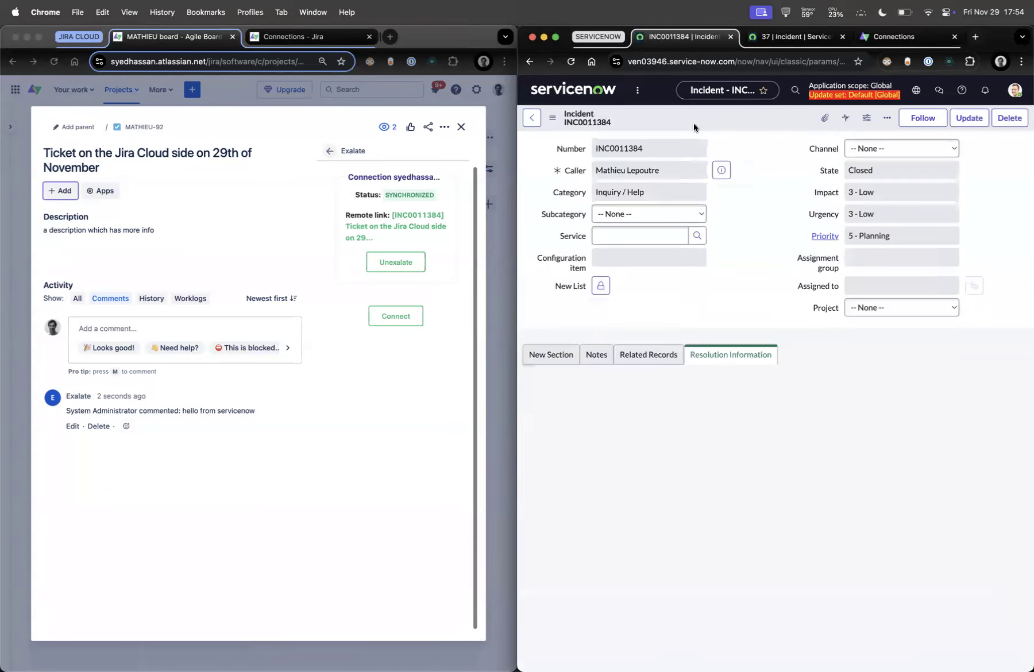
Check the synced ServiceNow comment on MATHIEU-92, return to issue details, then view Exalate connections
left_click(123, 406)
left_click_drag(67, 410, 220, 410)
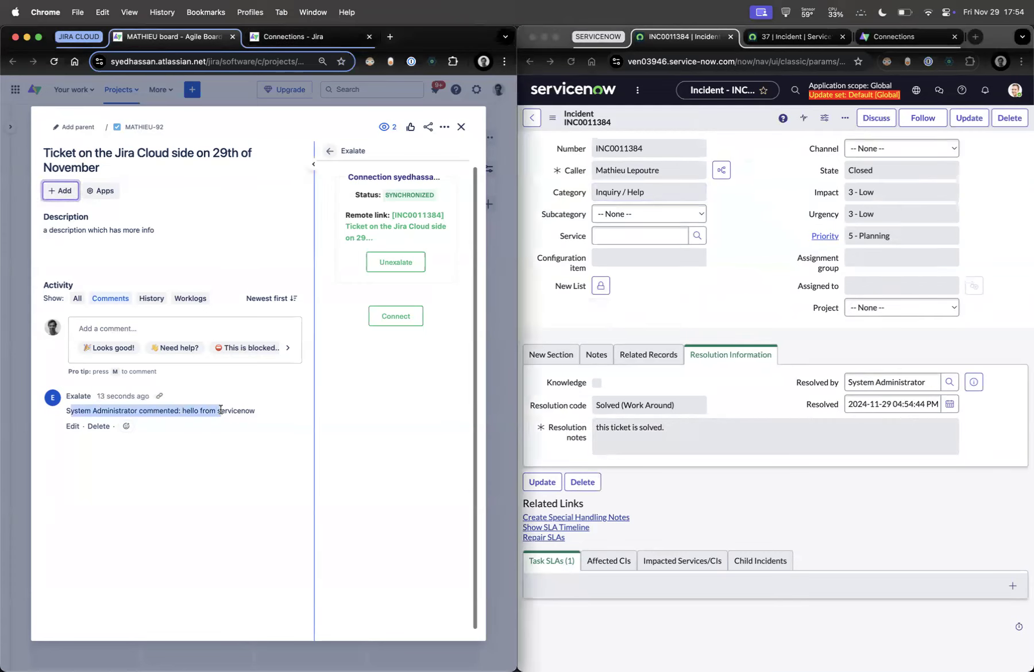
left_click(330, 154)
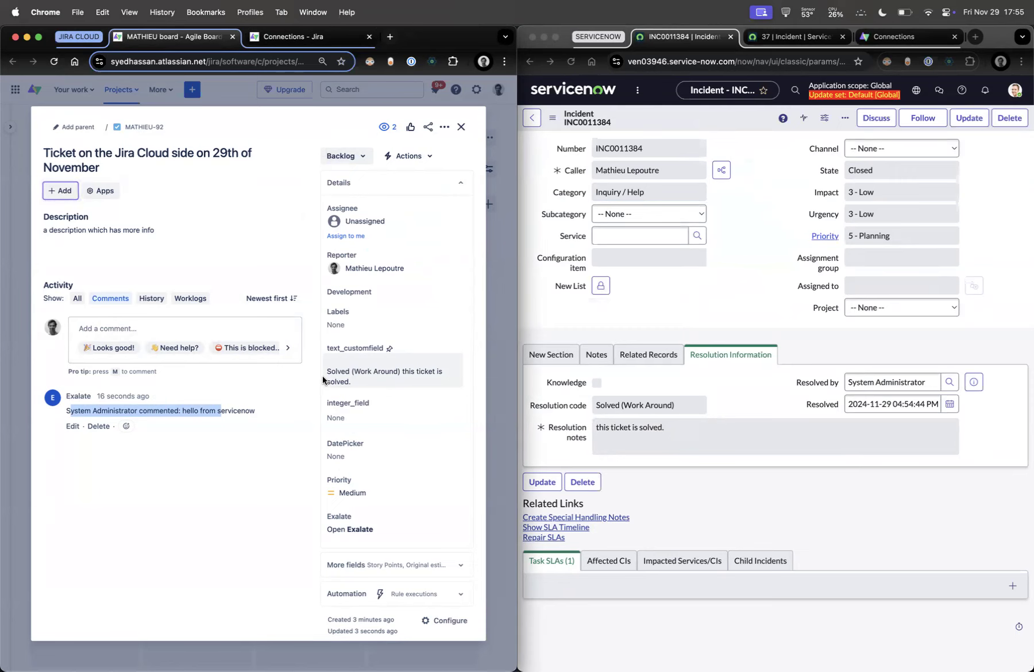
left_click(306, 37)
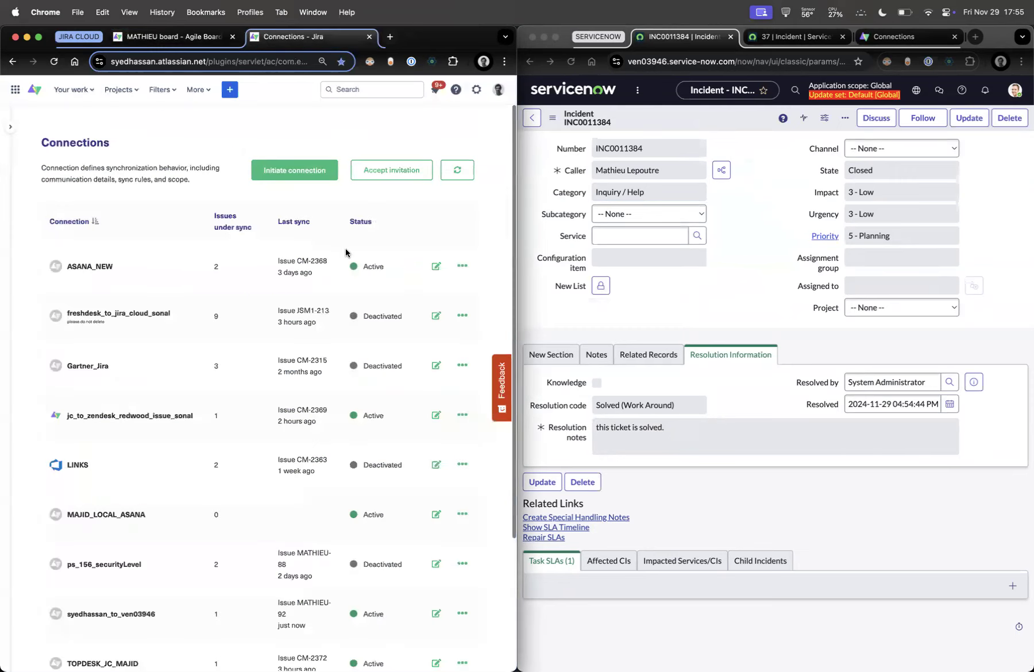
Page through both pages of Jira connections, expand the Jira apps sidebar, and copy INC0011384's number
scroll(346, 253, "down", 5)
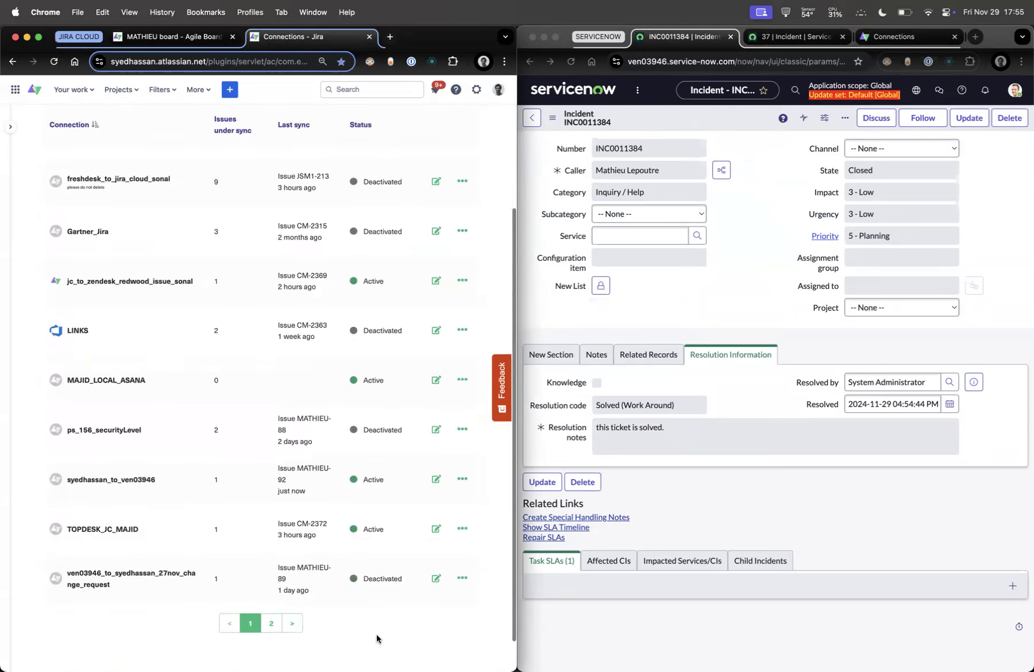
left_click(272, 624)
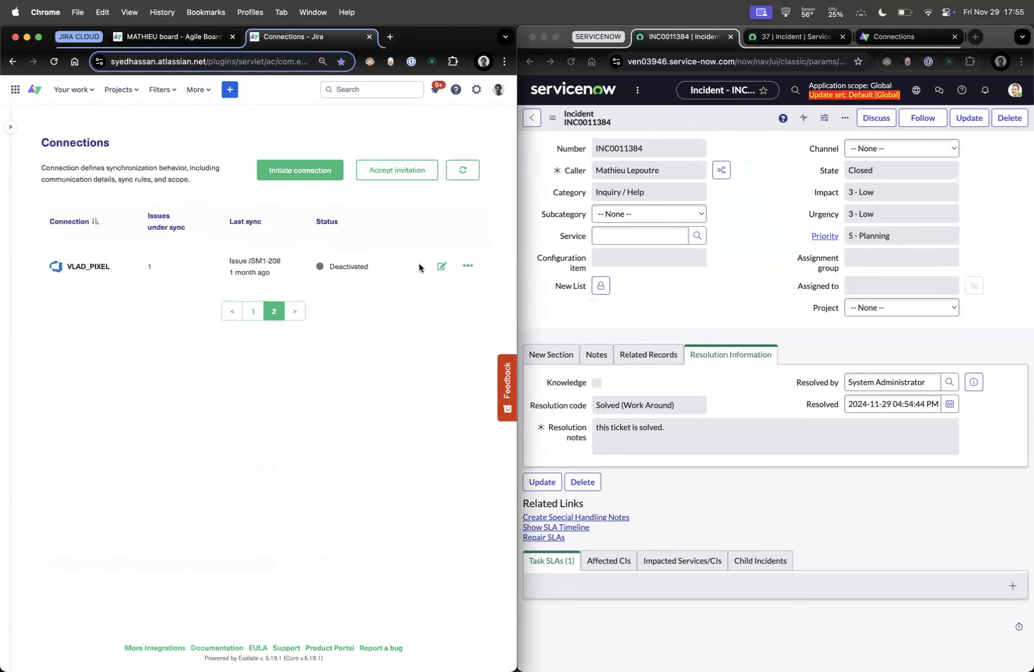
left_click(253, 311)
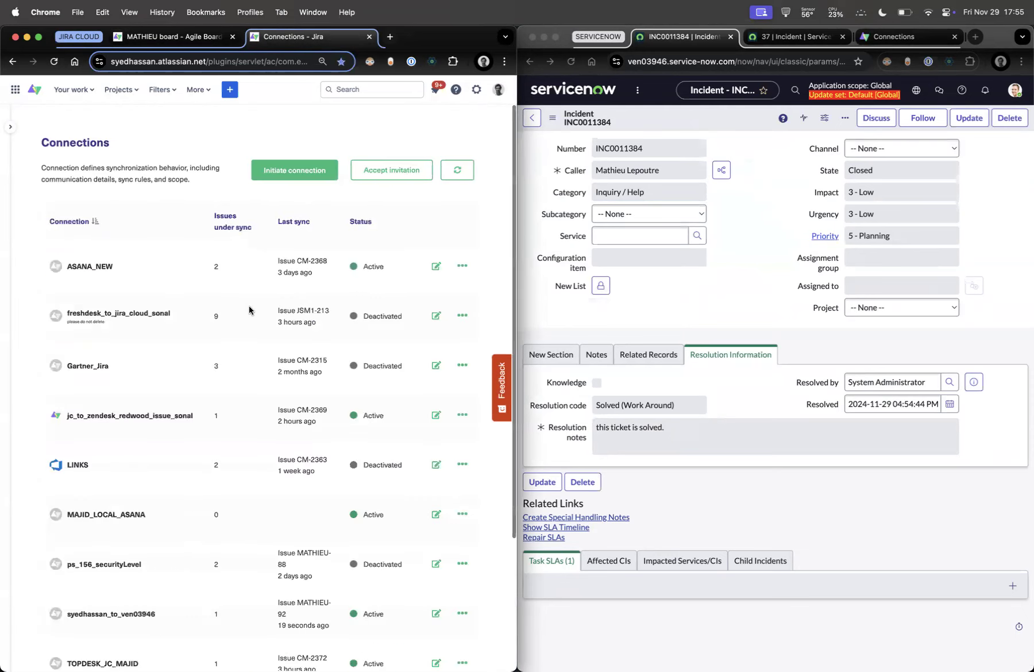
left_click(11, 127)
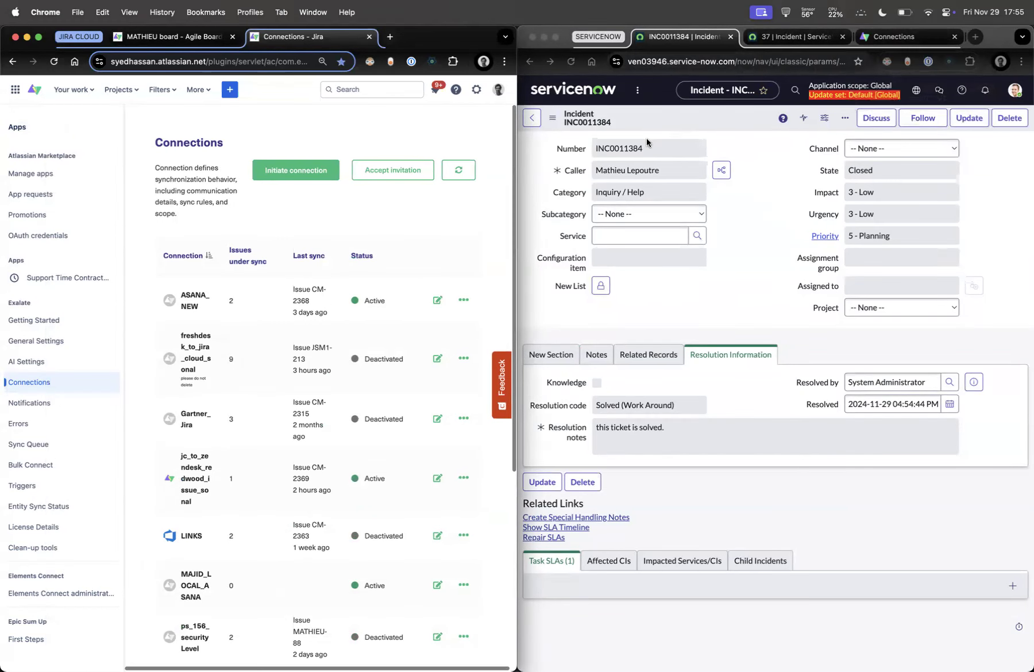
double_click(632, 147)
key("super+c")
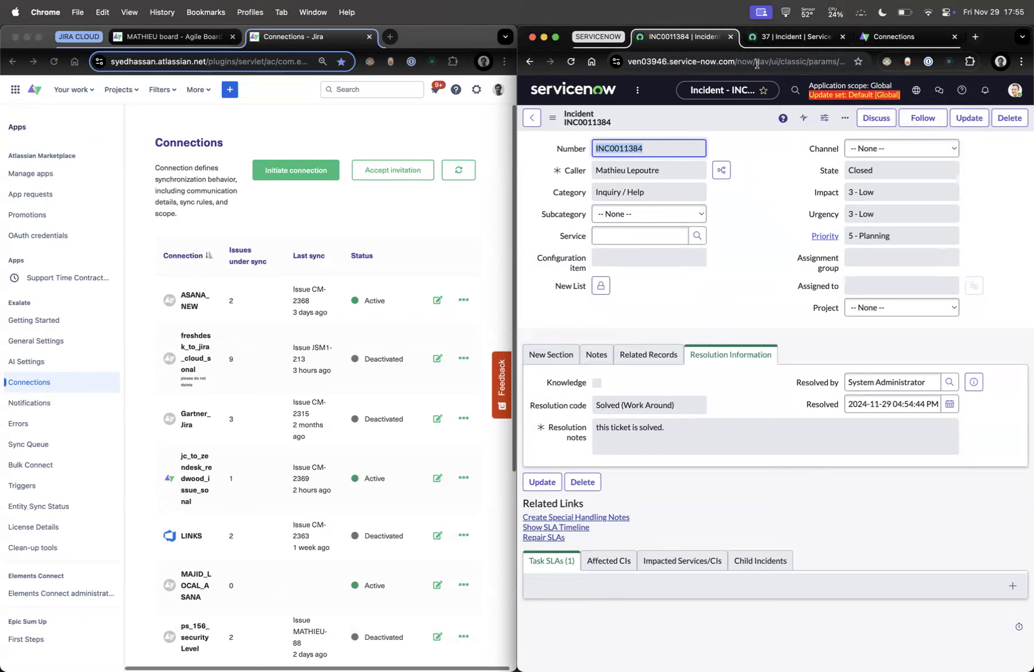
On the ServiceNow-side Exalate, look up the entity sync status of INC0011384
left_click(898, 36)
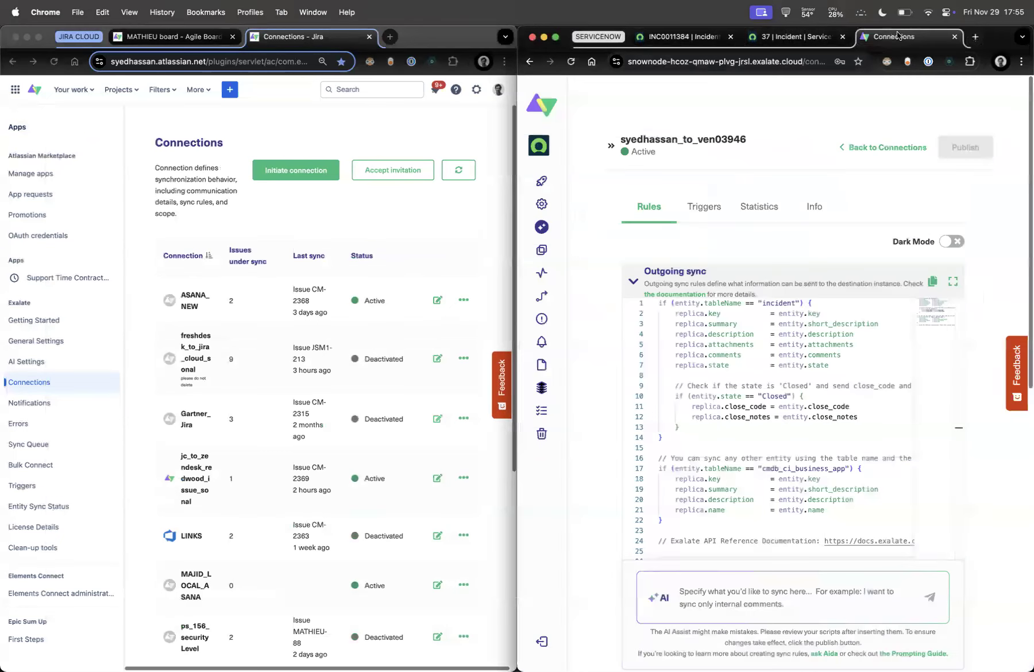
left_click(566, 94)
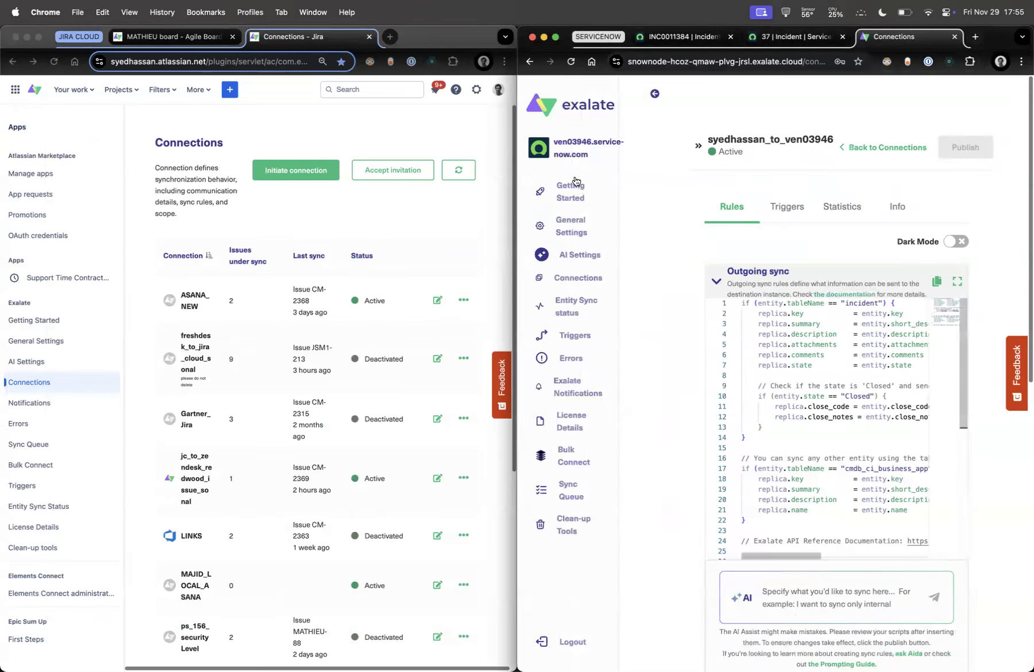
left_click(573, 304)
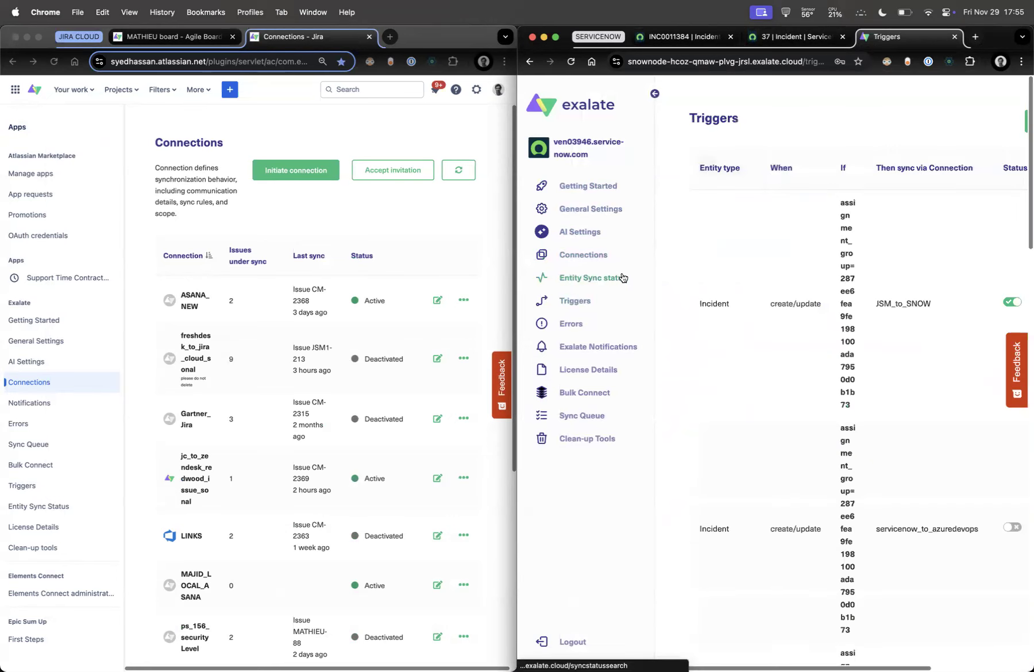
left_click(595, 278)
left_click(742, 277)
key("super+v")
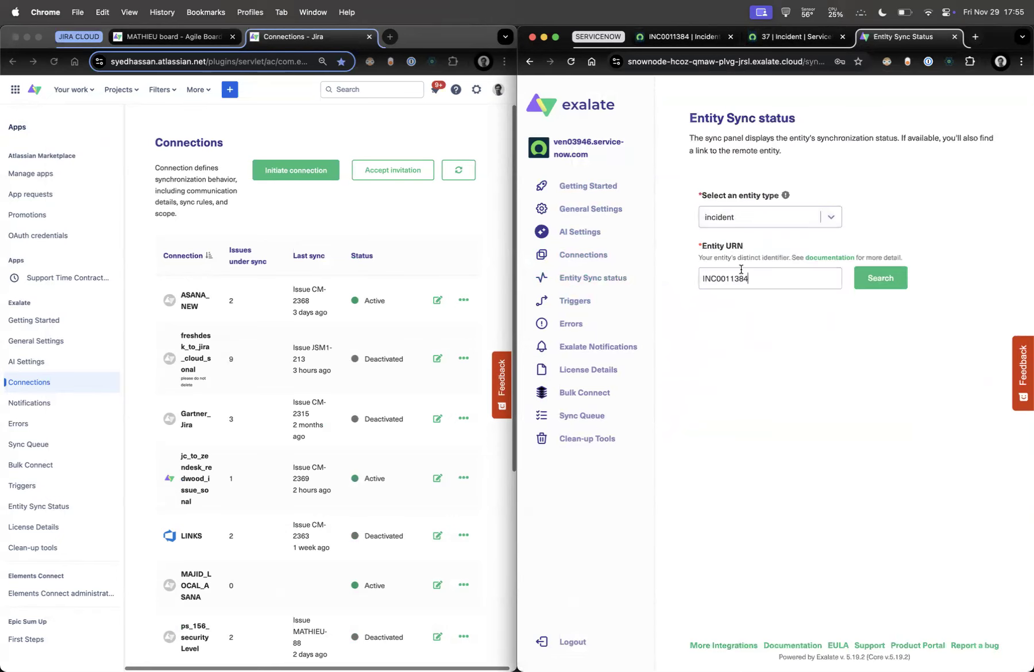
left_click(865, 287)
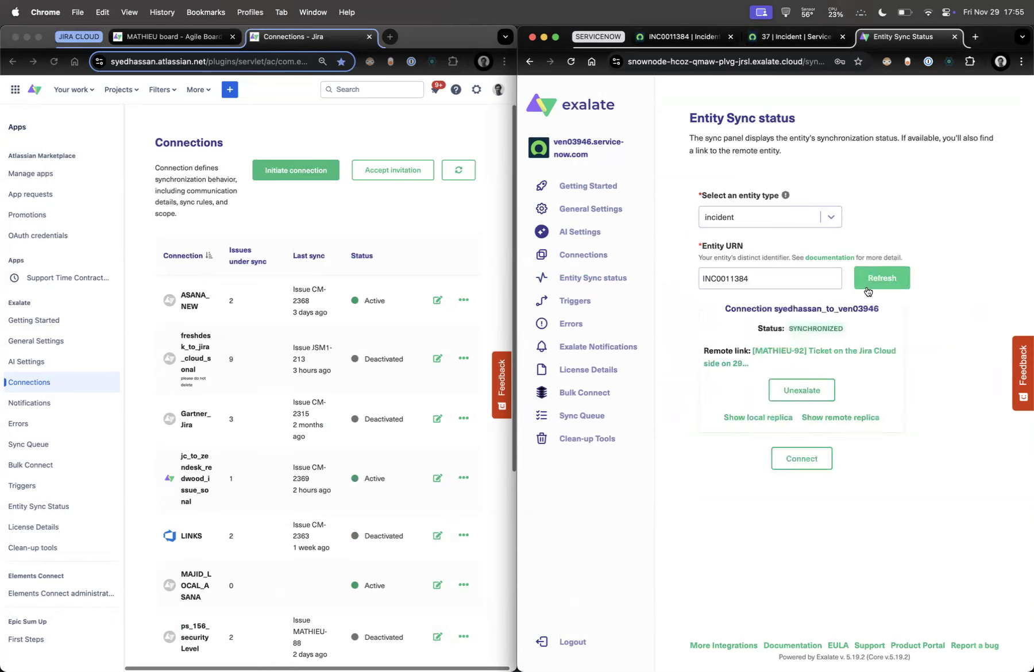
Inspect INC0011384's local replica showing state Closed, close_code Solved (Work Around) and close_notes
left_click(750, 421)
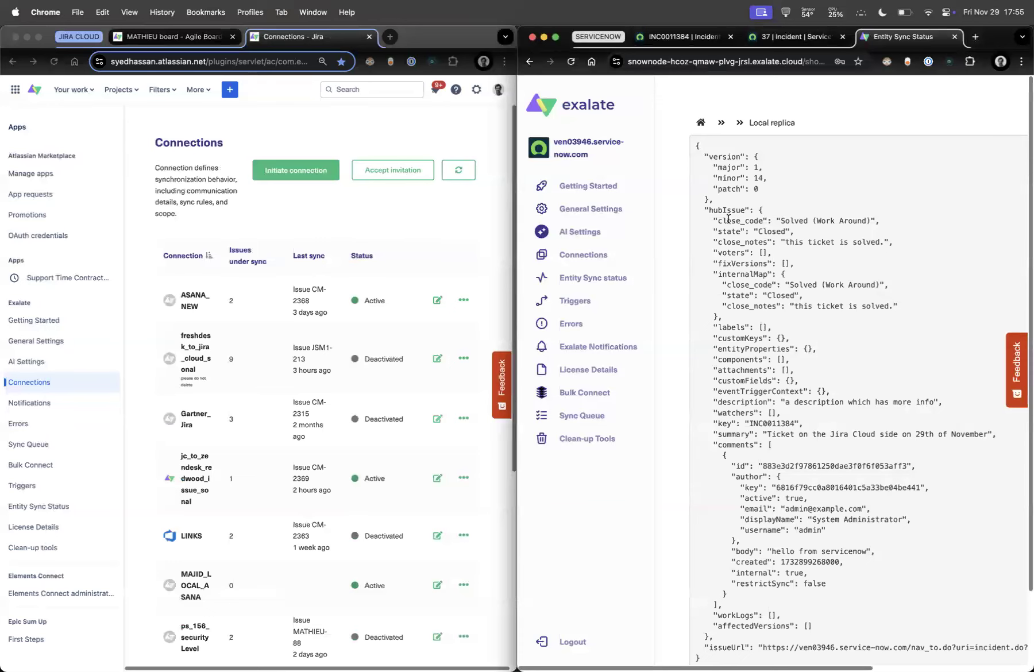
left_click_drag(724, 221, 795, 221)
left_click_drag(735, 246, 738, 501)
left_click(738, 501)
scroll(738, 500, "down", 3)
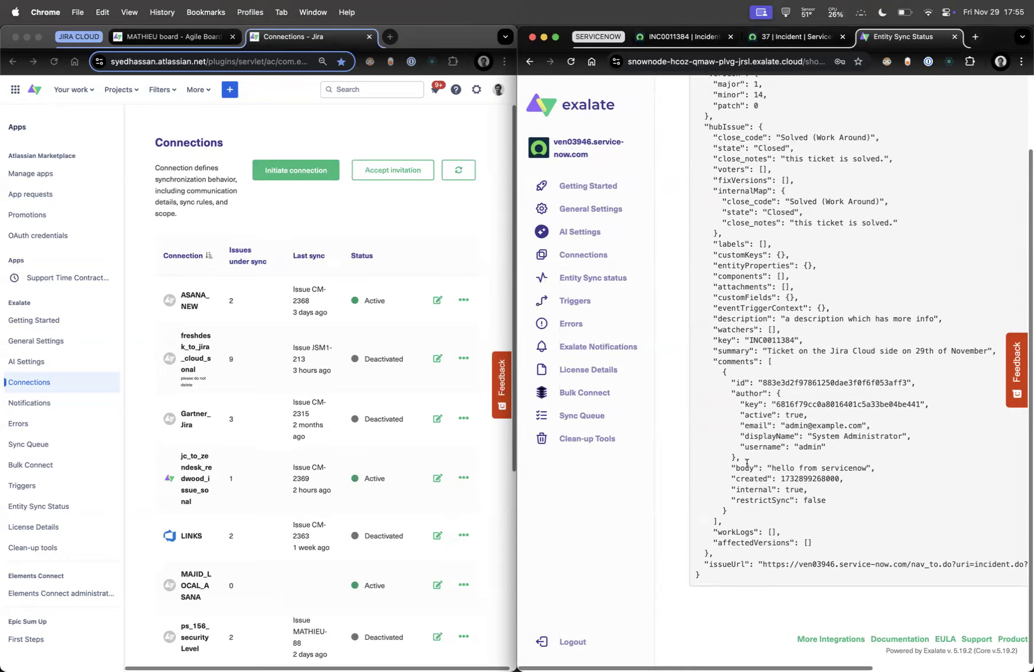
left_click(35, 321)
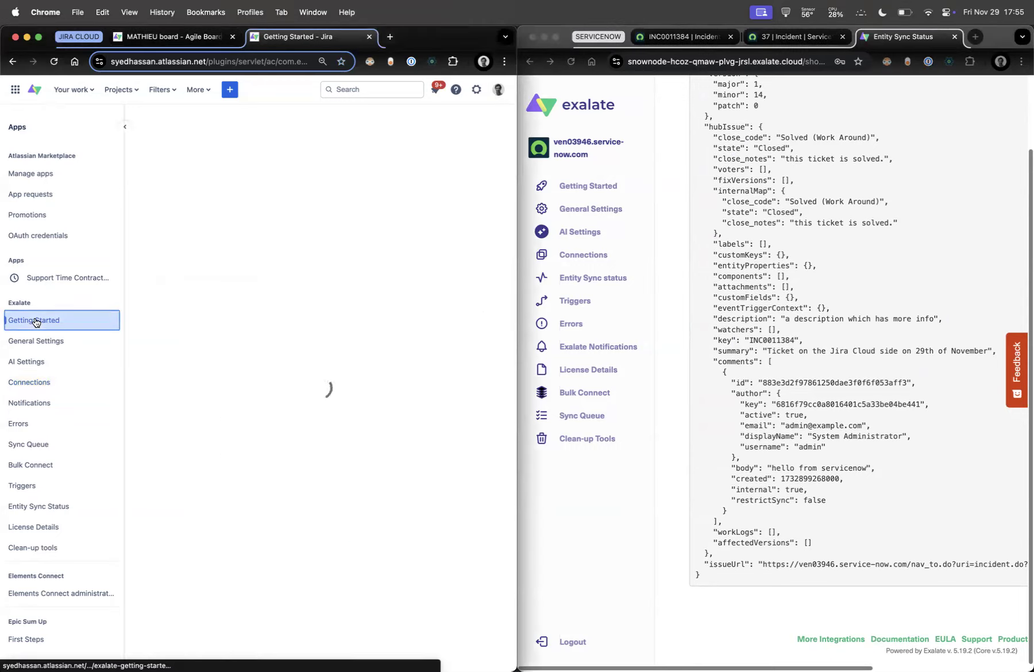